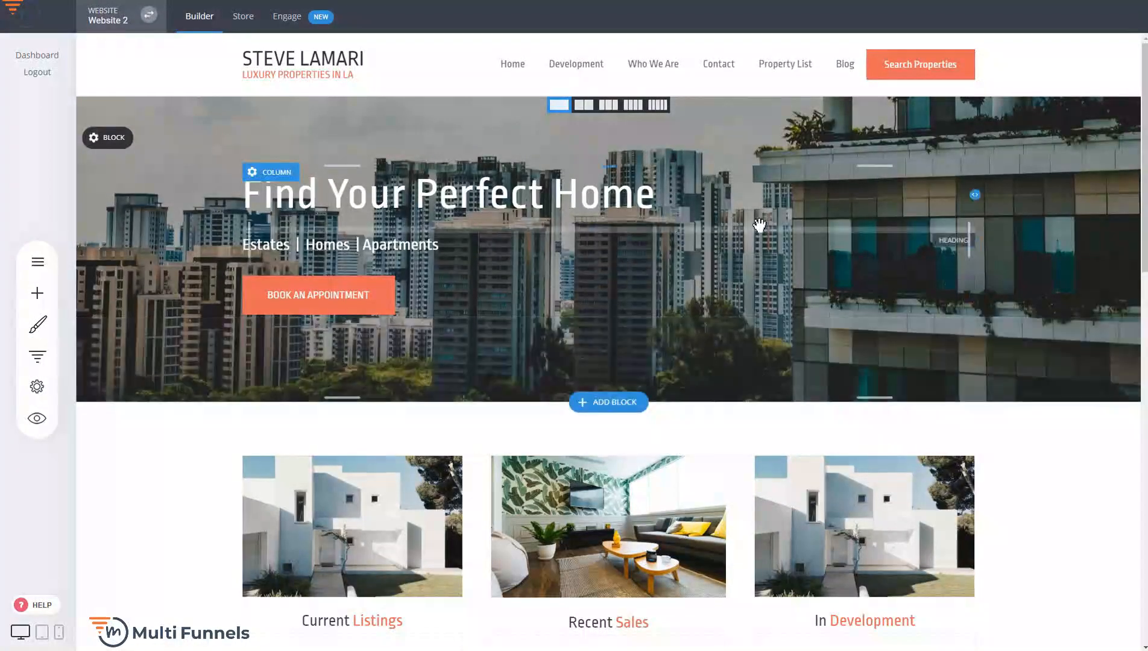
# Review the Website 2 home page and the list of funnels that belong to the website
pyautogui.scroll(-4, 754, 226)
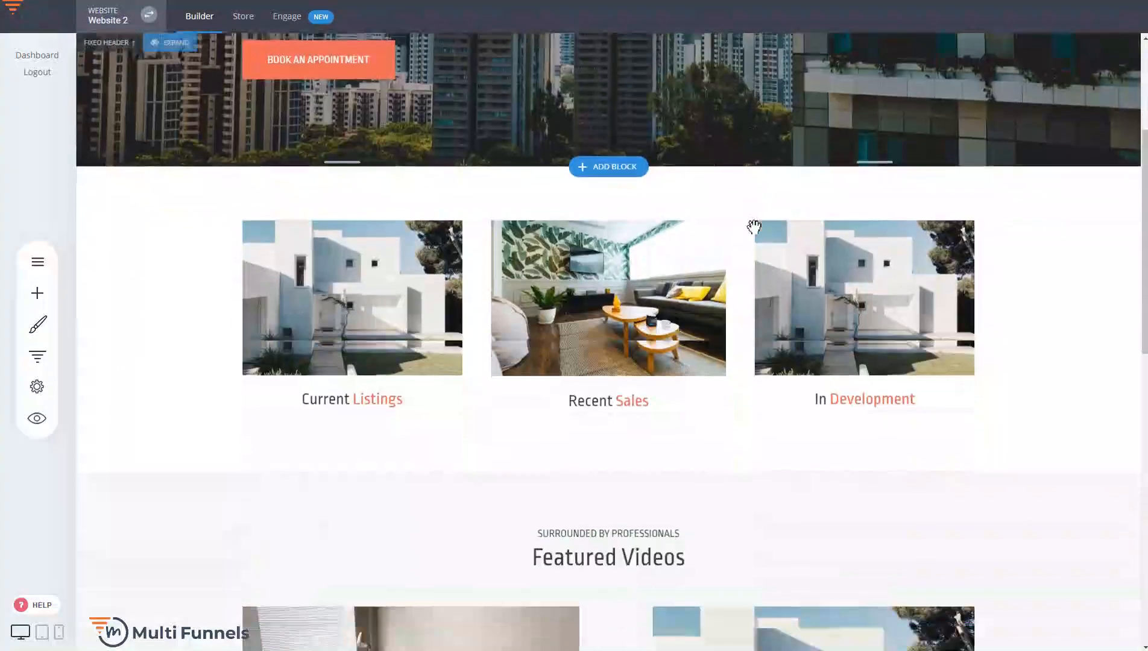
pyautogui.scroll(-2, 222, 355)
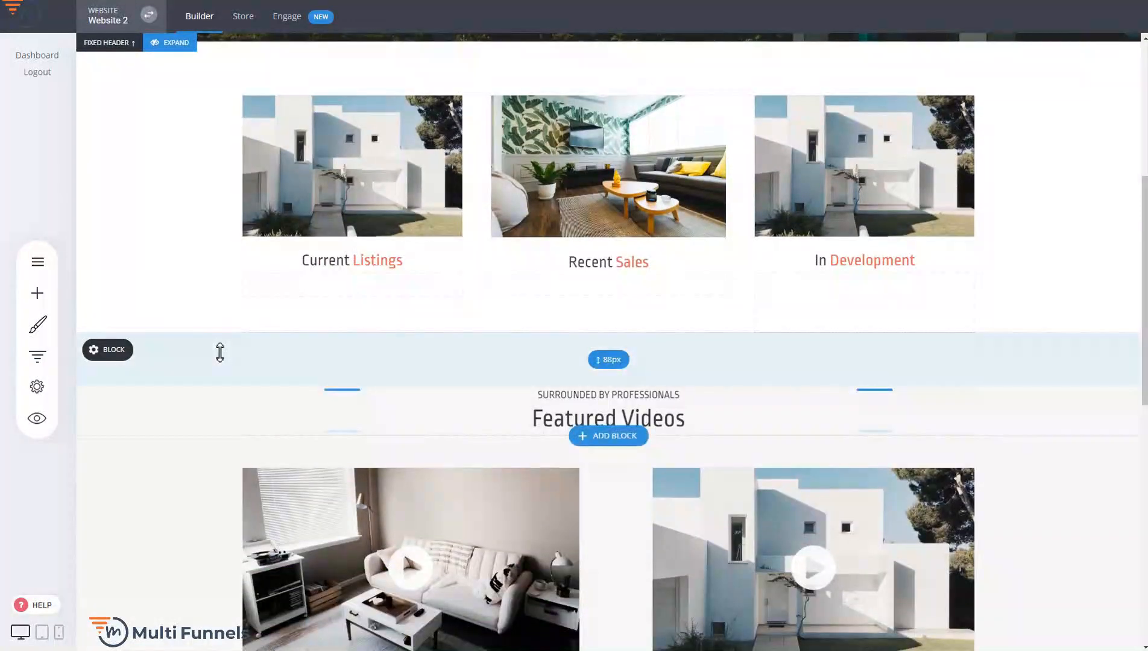
pyautogui.scroll(6, 390, 351)
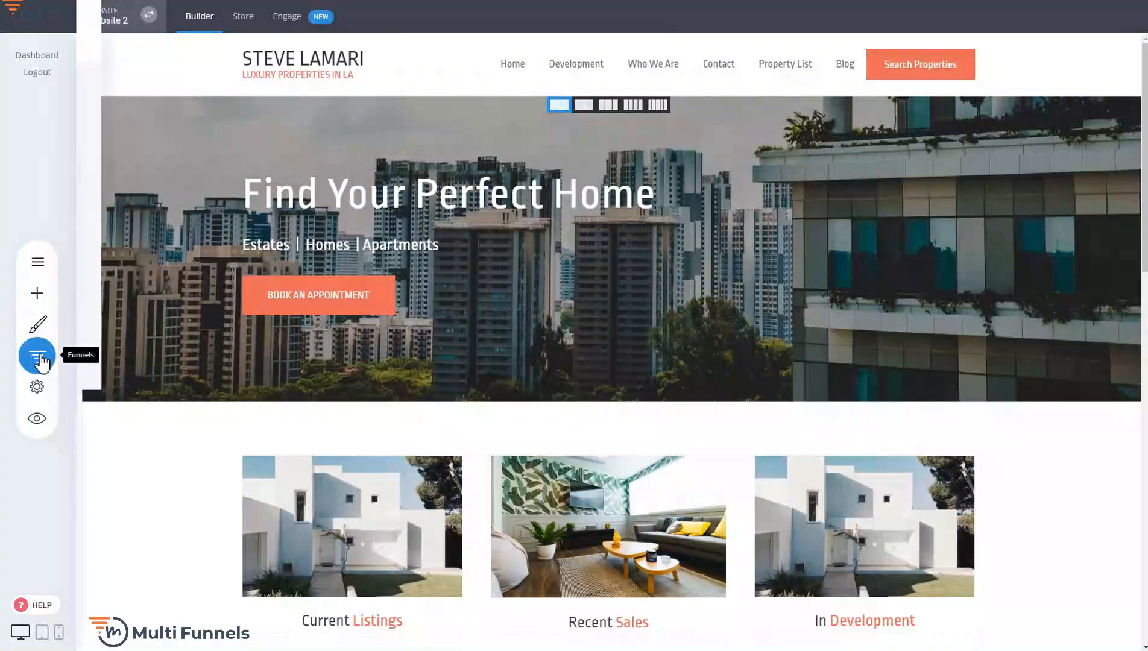
pyautogui.click(37, 357)
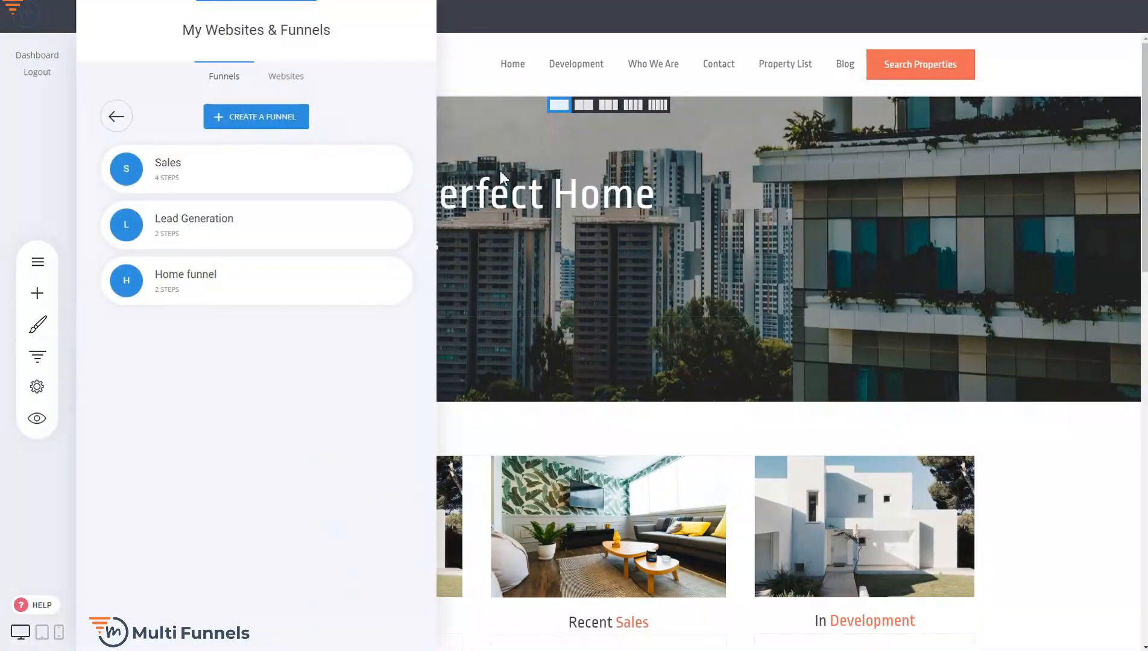
pyautogui.click(539, 173)
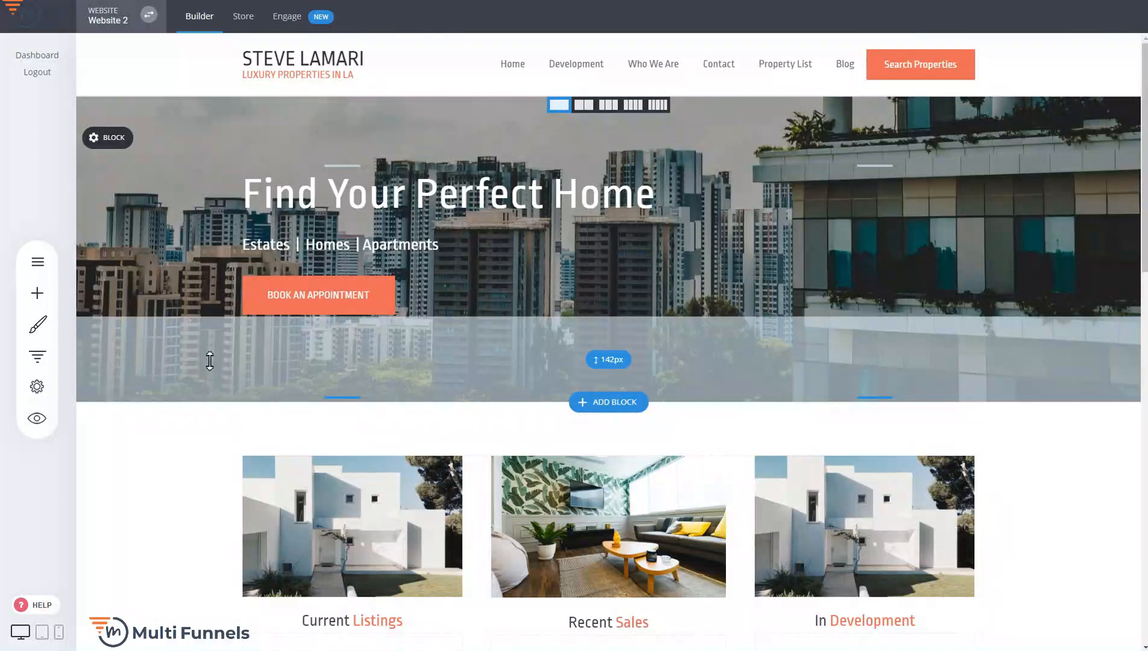
# Start a new funnel from the overall list of websites and funnels, and browse the Sales / Product templates
pyautogui.click(38, 357)
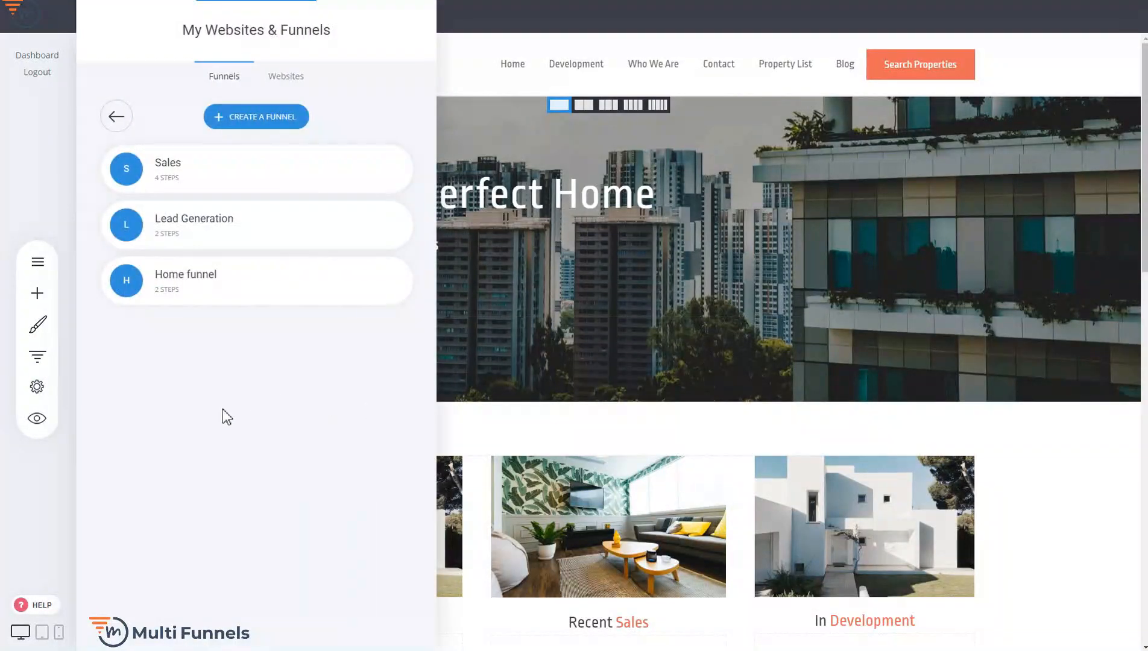
pyautogui.click(120, 126)
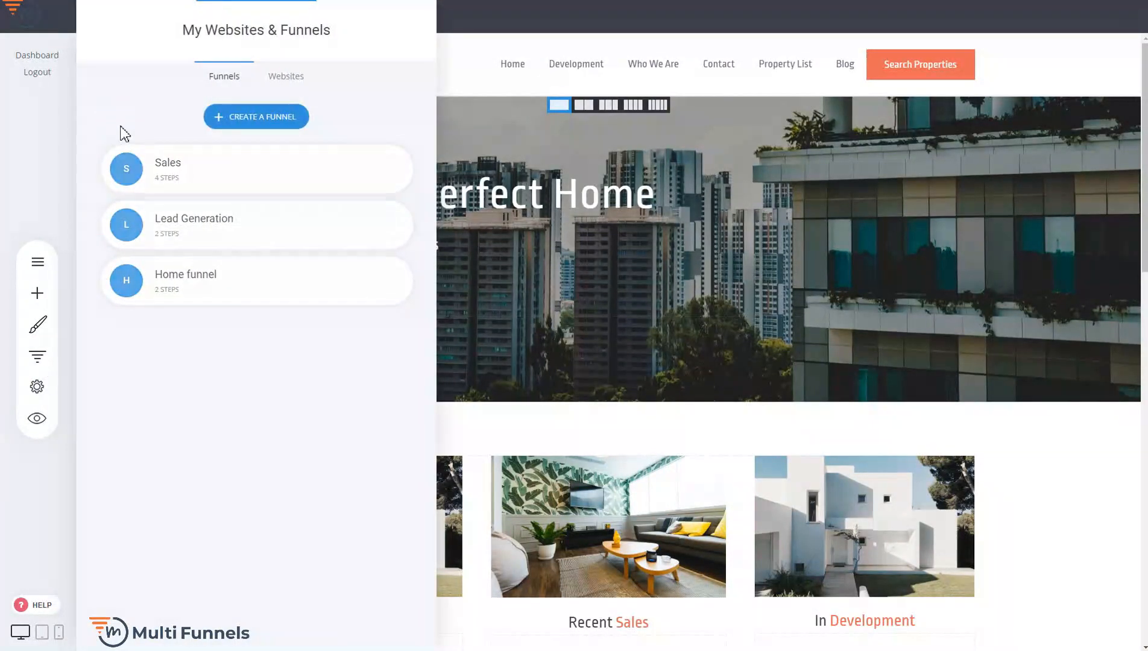
pyautogui.click(252, 121)
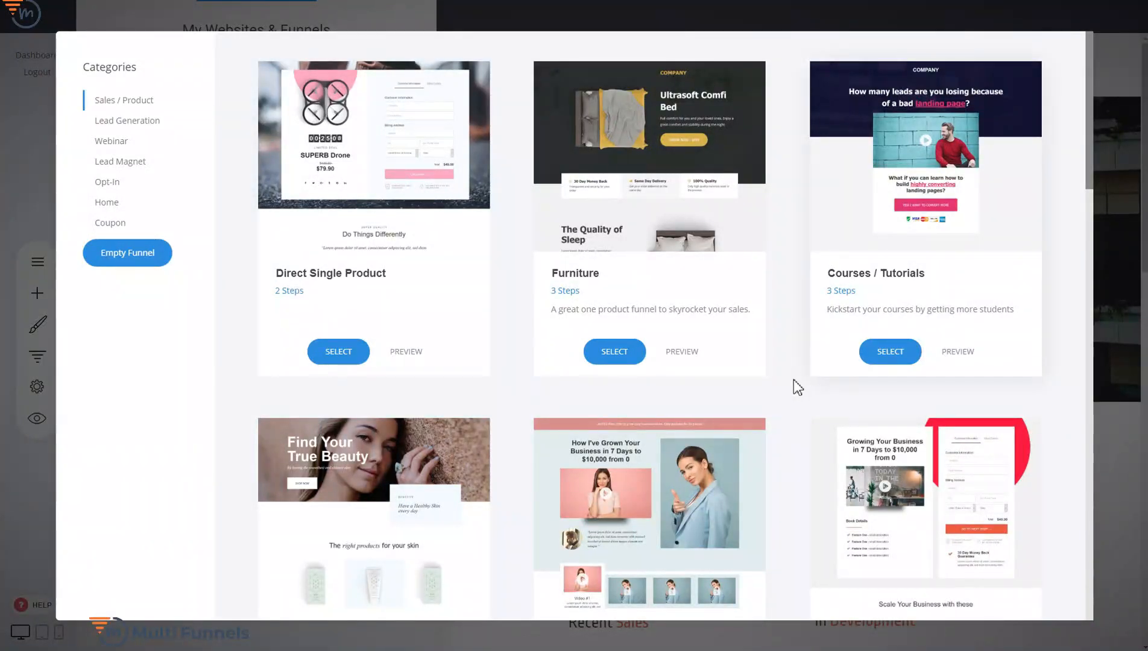
pyautogui.scroll(-5, 793, 383)
pyautogui.scroll(-3, 789, 397)
pyautogui.scroll(-2, 790, 396)
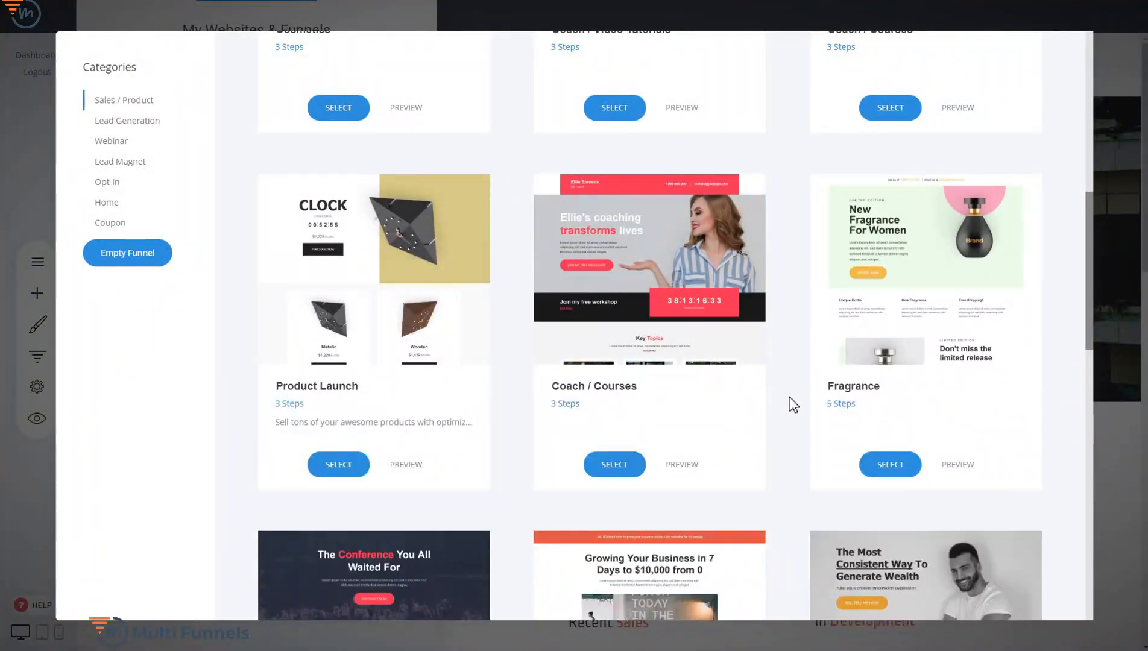
pyautogui.scroll(10, 792, 402)
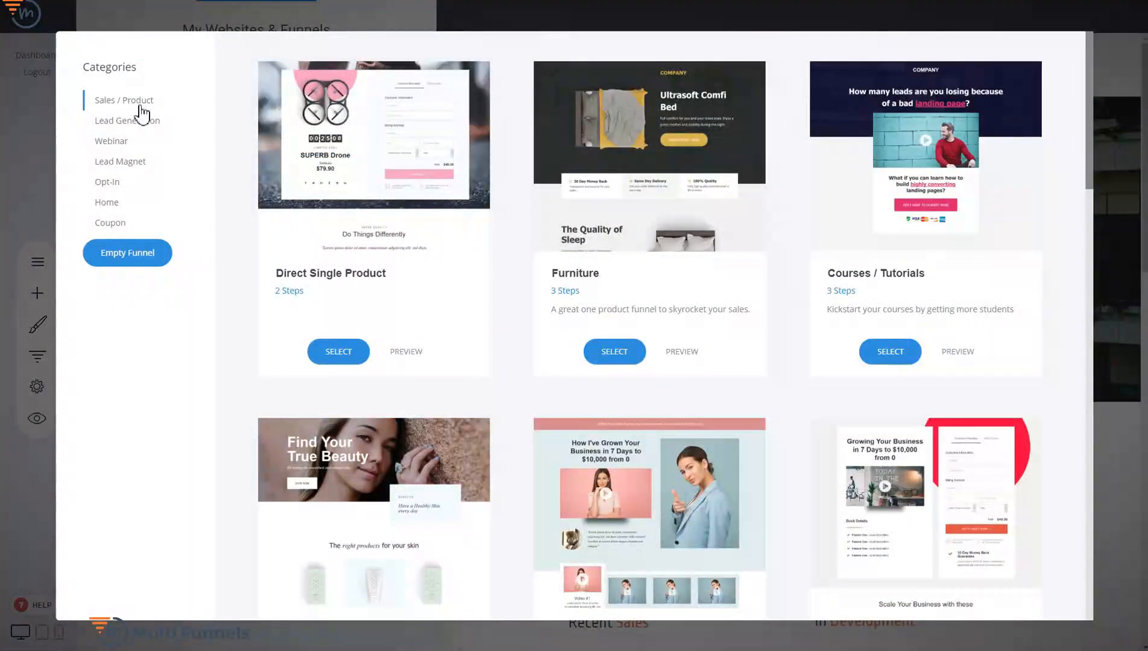
# Browse the Lead Generation templates and preview the one with the coffee-drinking businessman, including its Step 2: Thank You page
pyautogui.click(139, 124)
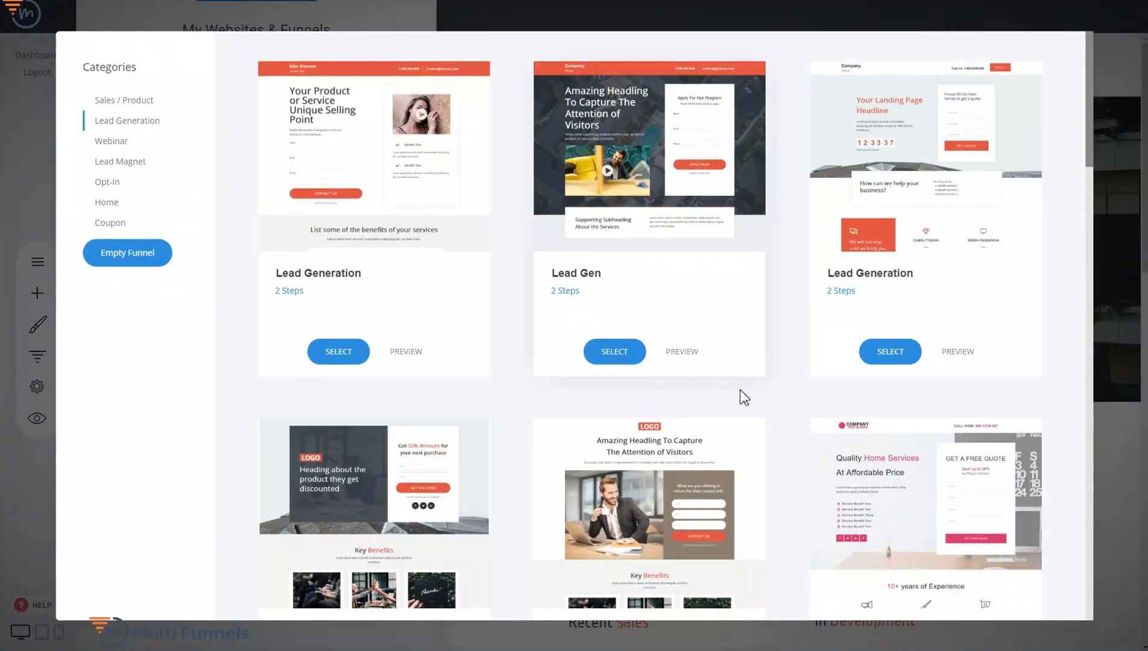
pyautogui.scroll(-5, 787, 349)
pyautogui.scroll(-8, 790, 350)
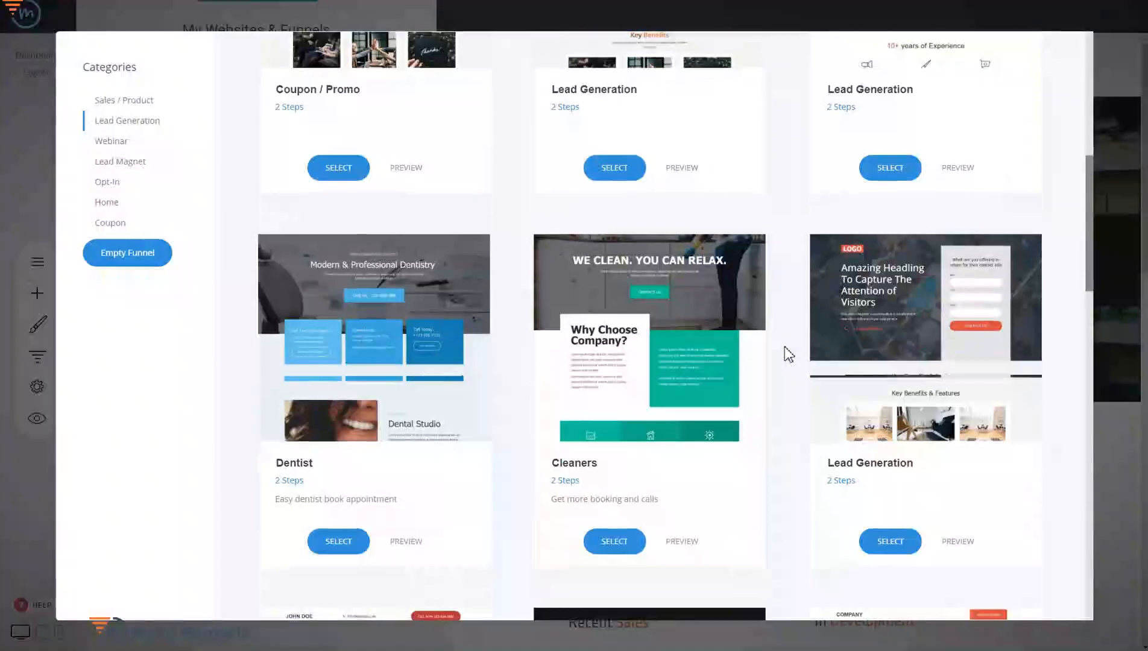
pyautogui.scroll(10, 788, 357)
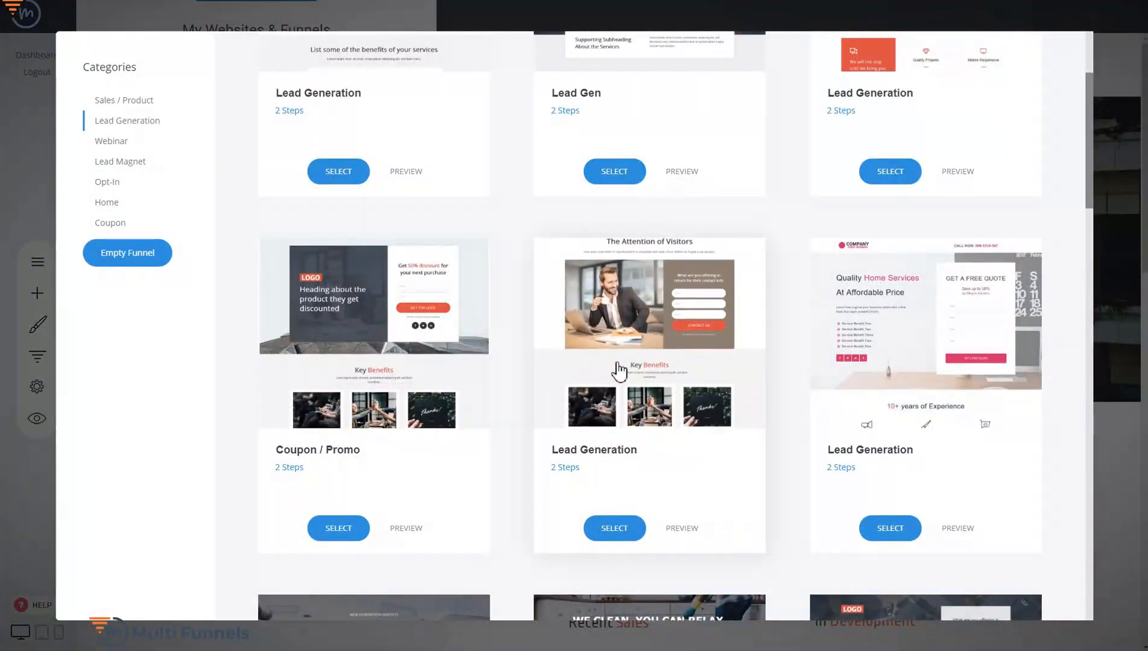
pyautogui.click(685, 529)
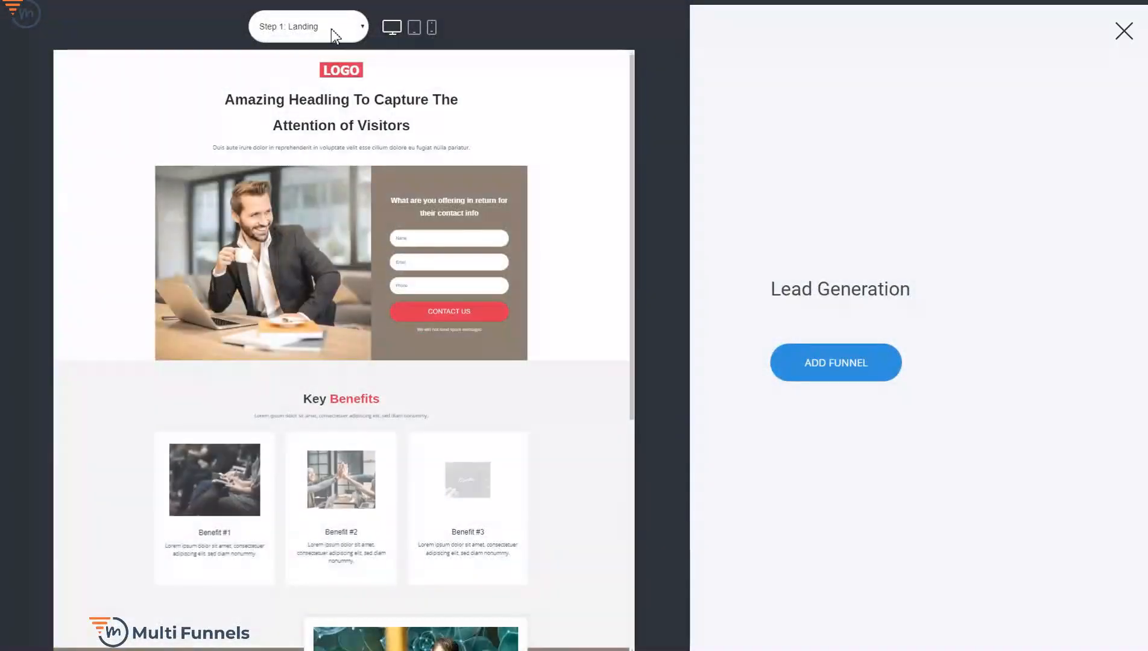
pyautogui.click(331, 30)
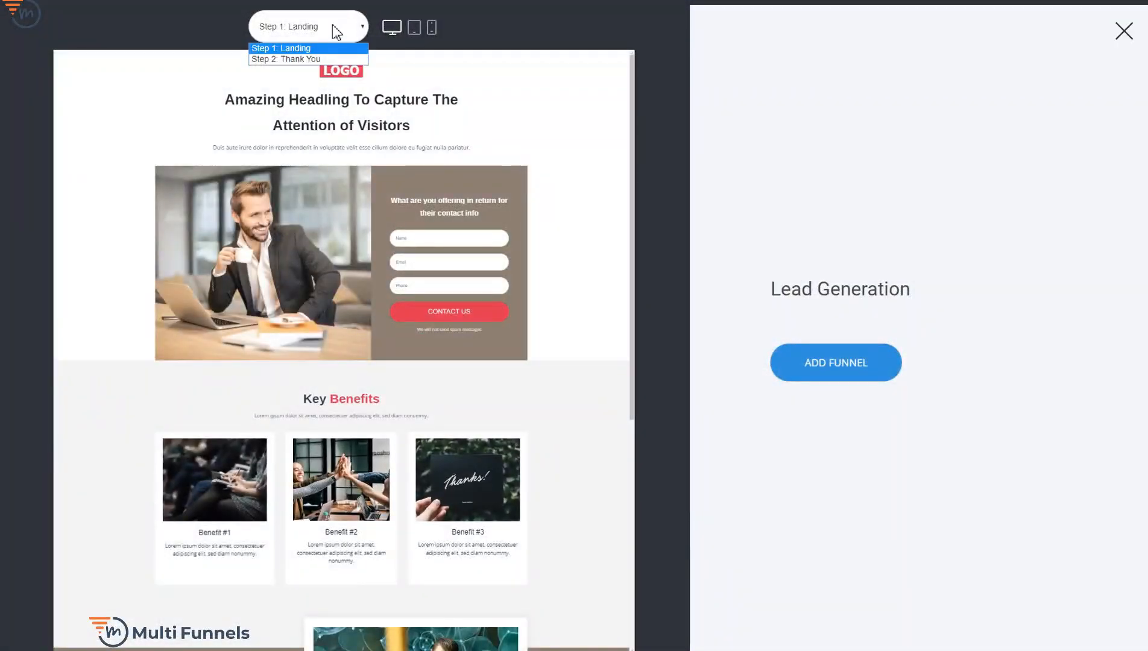
pyautogui.click(314, 57)
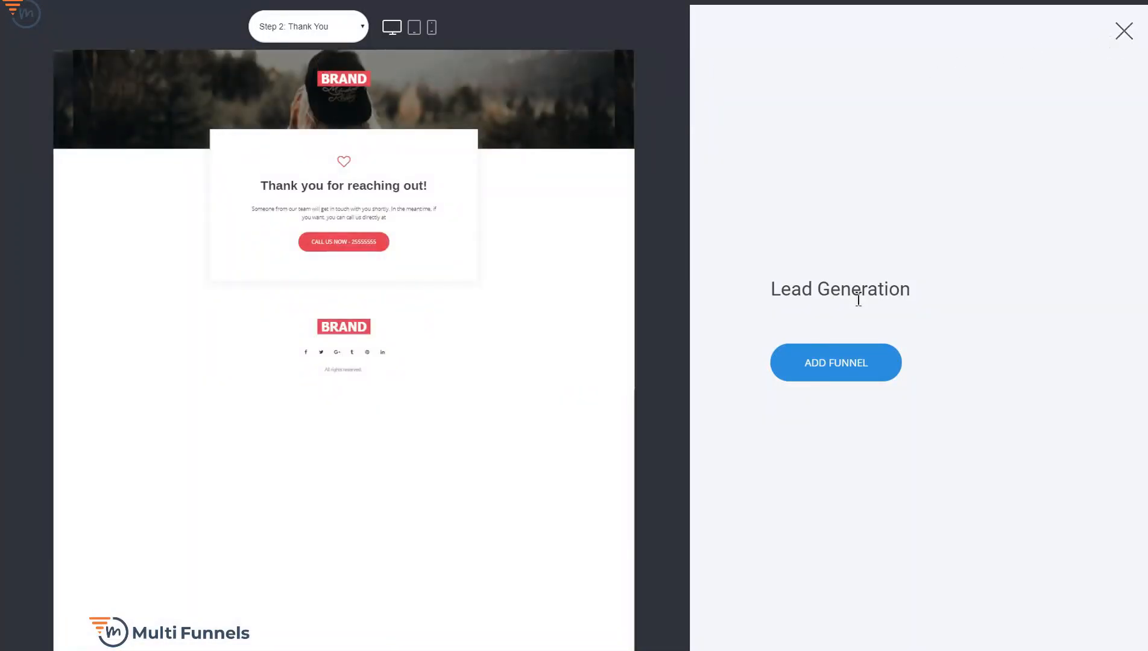
# Add the previewed template as a new funnel named "Lead Generation" and save it
pyautogui.click(833, 377)
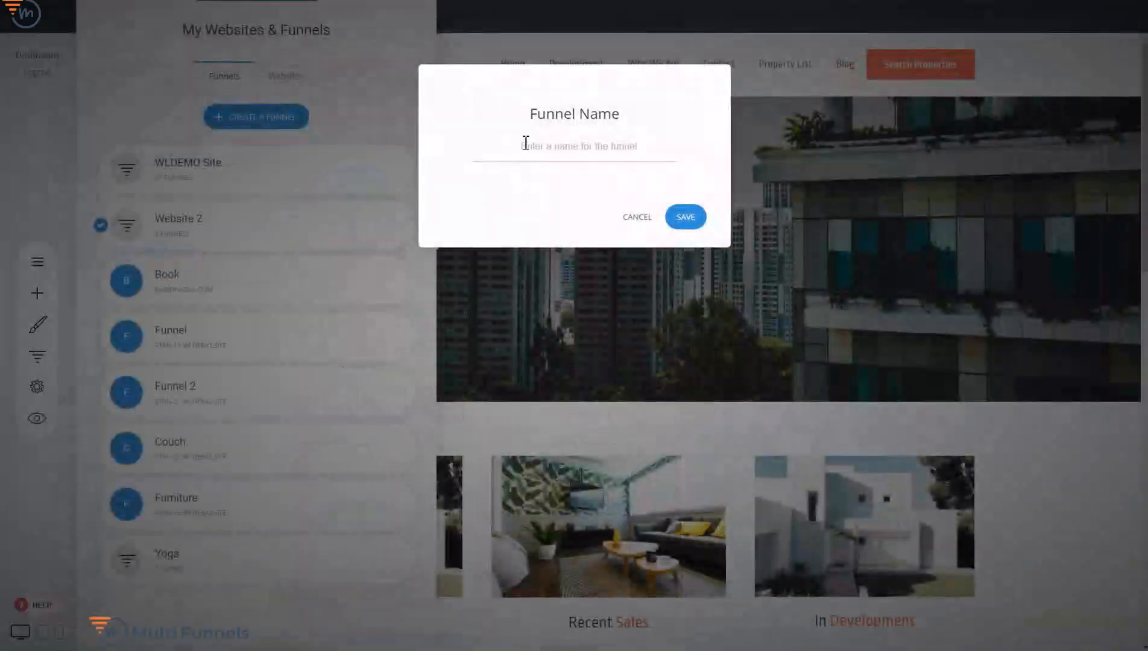
pyautogui.click(524, 145)
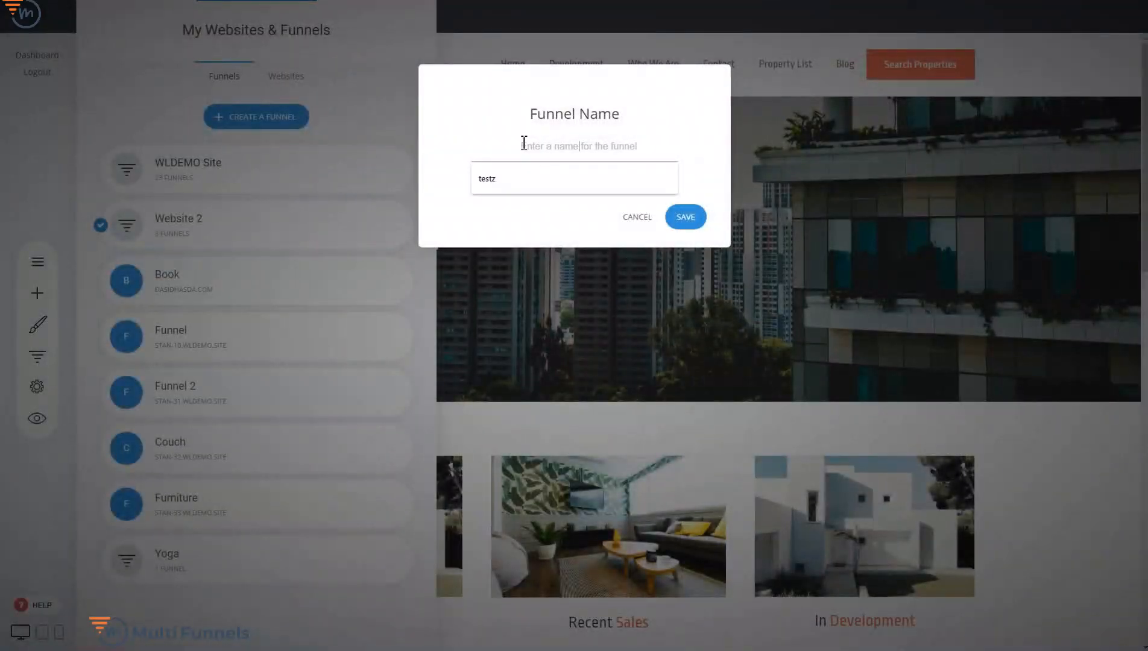
pyautogui.write('Lead Generation')
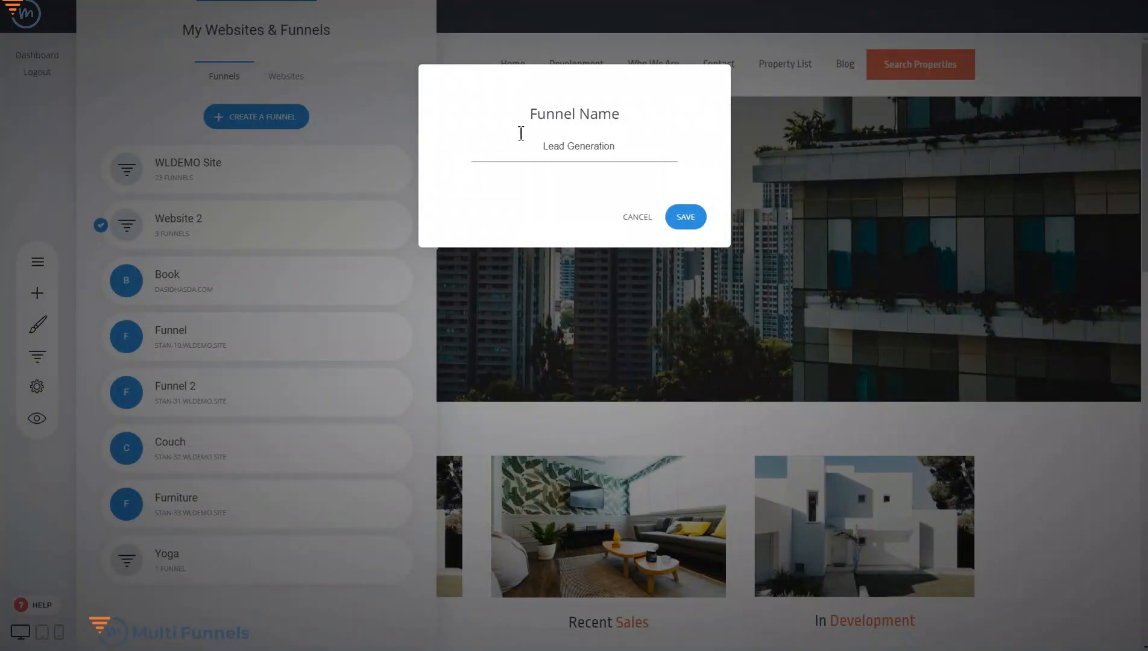
pyautogui.click(688, 220)
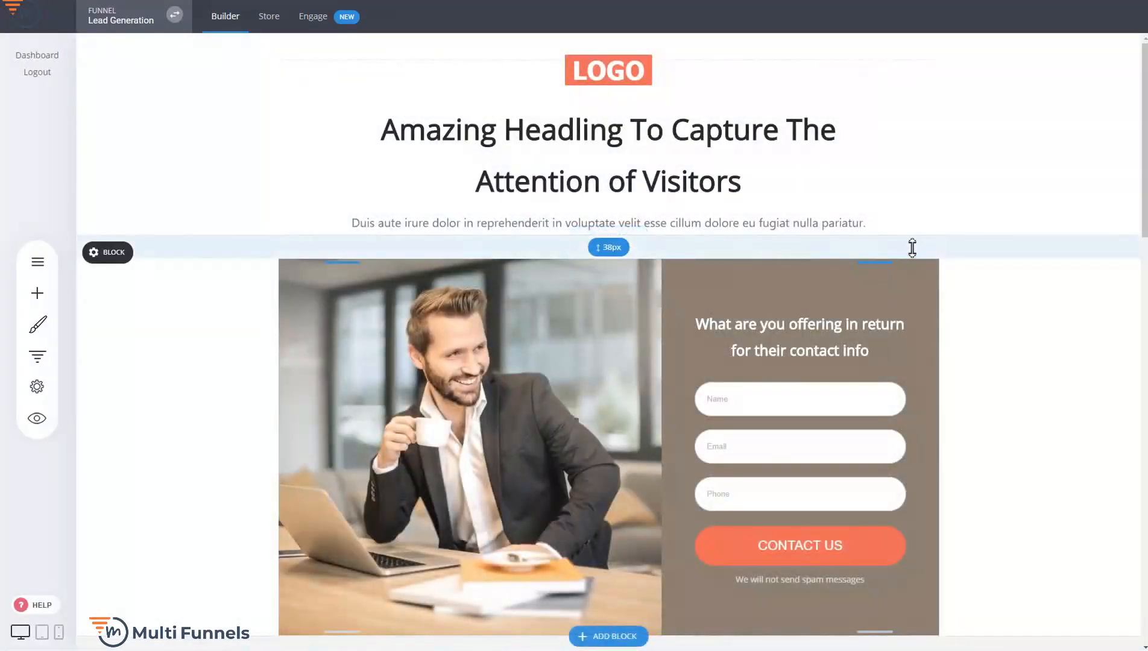
# Check the list of websites and funnels for the new Lead Generation funnel, and close the list
pyautogui.click(155, 21)
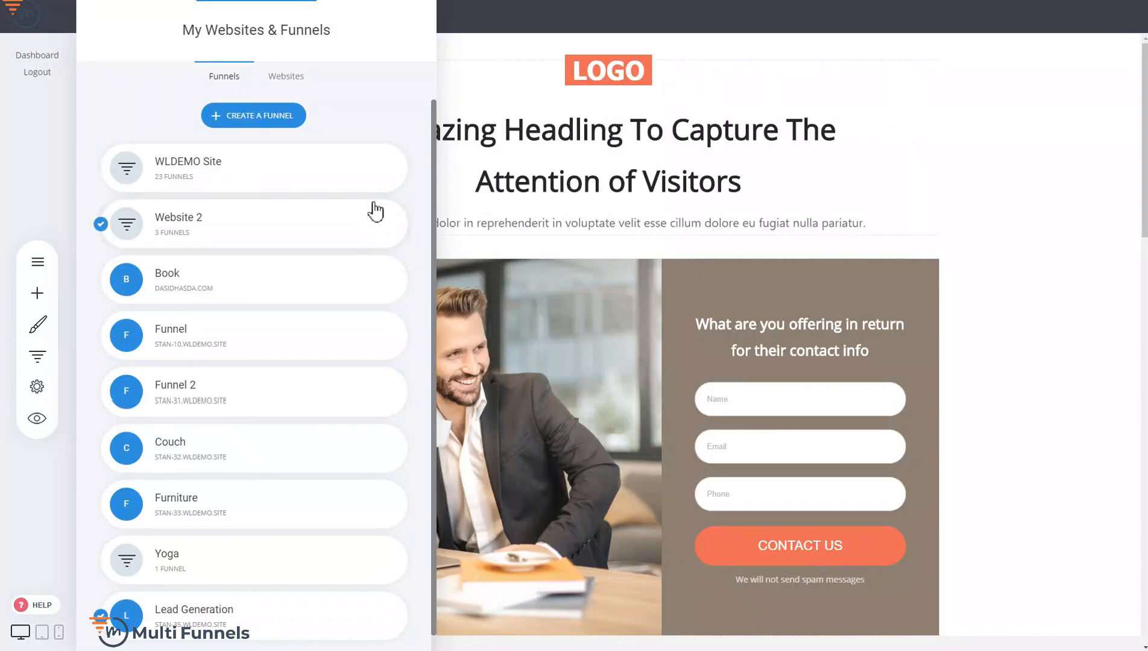
pyautogui.scroll(-1, 375, 362)
pyautogui.click(796, 223)
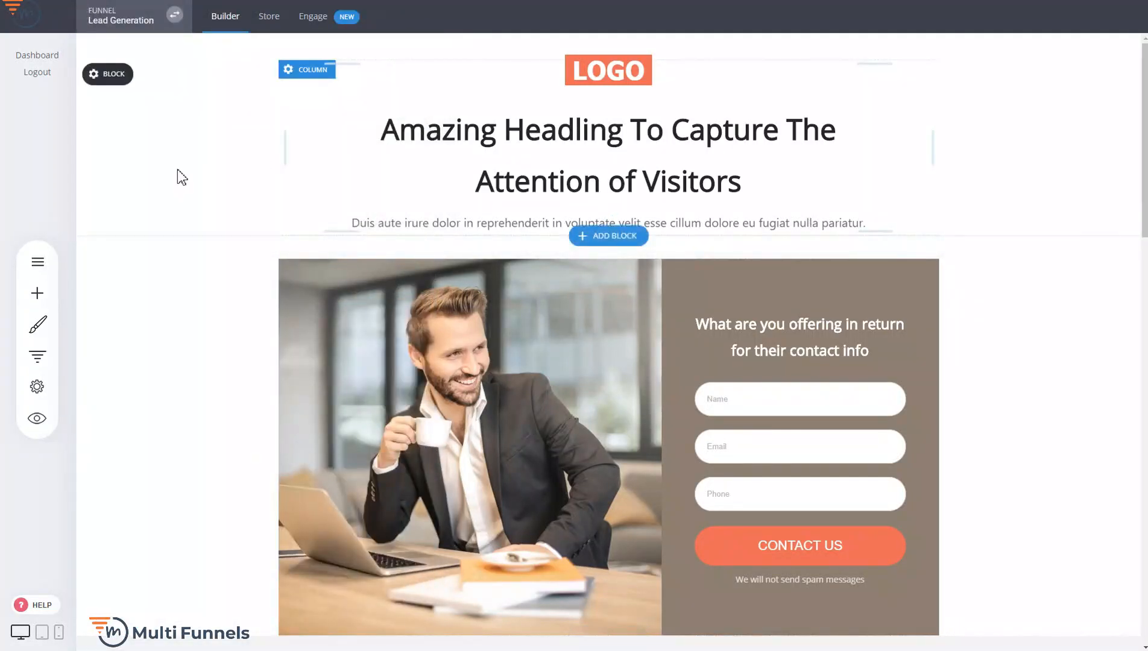
# Move the Lead Generation funnel to Website 2 within this project
pyautogui.click(26, 357)
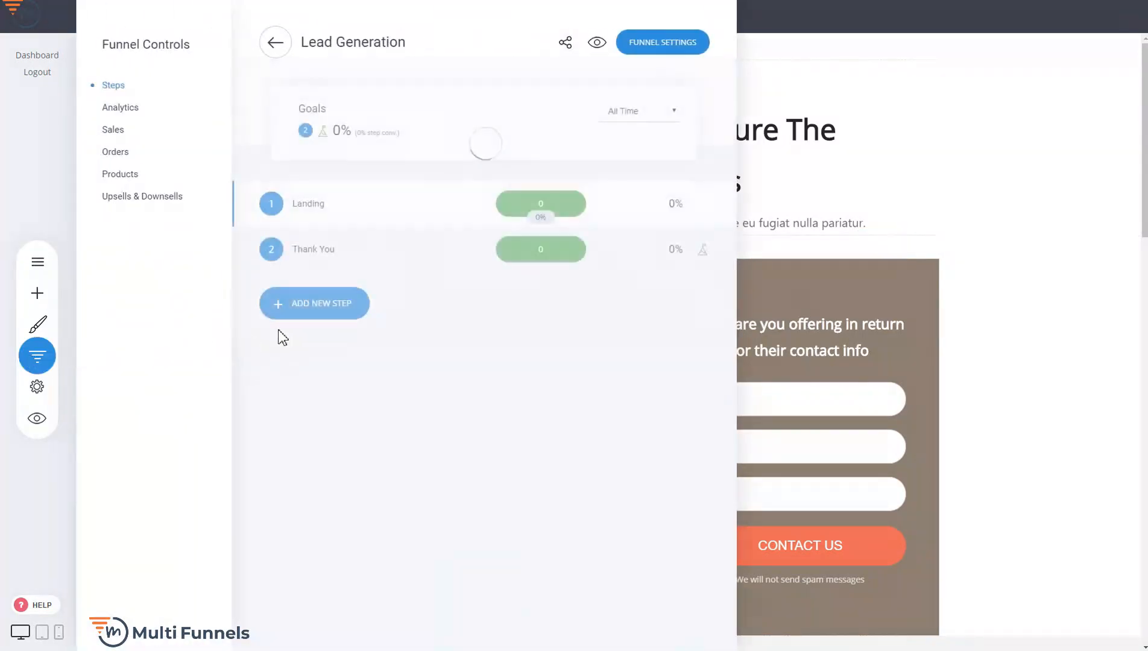
pyautogui.click(277, 44)
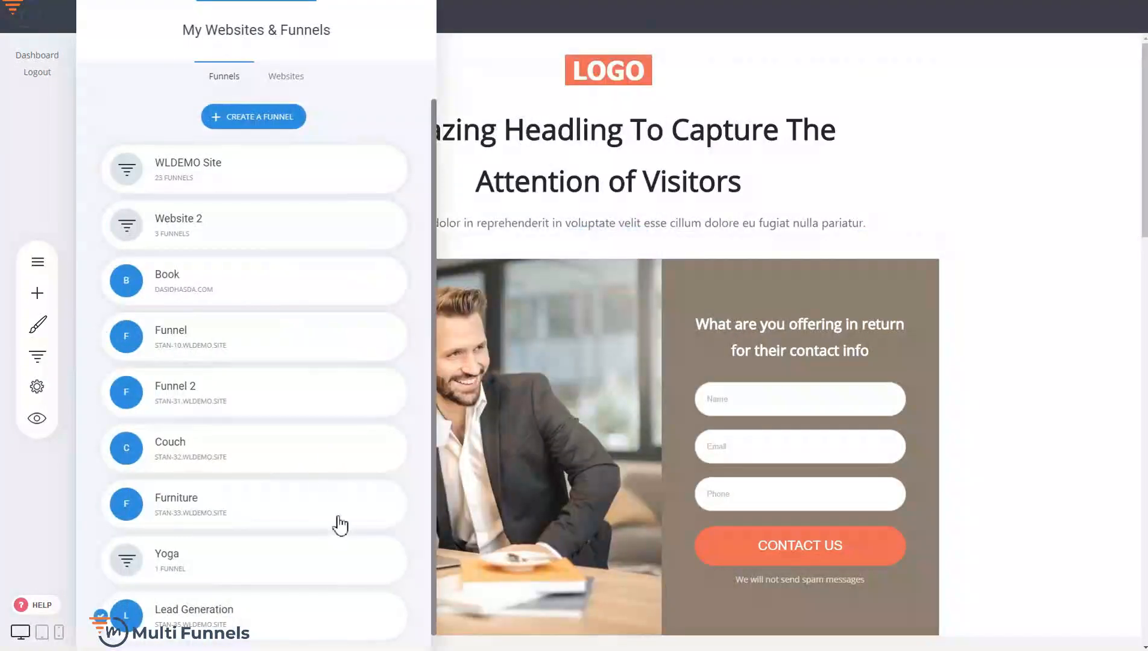
pyautogui.scroll(-1, 301, 395)
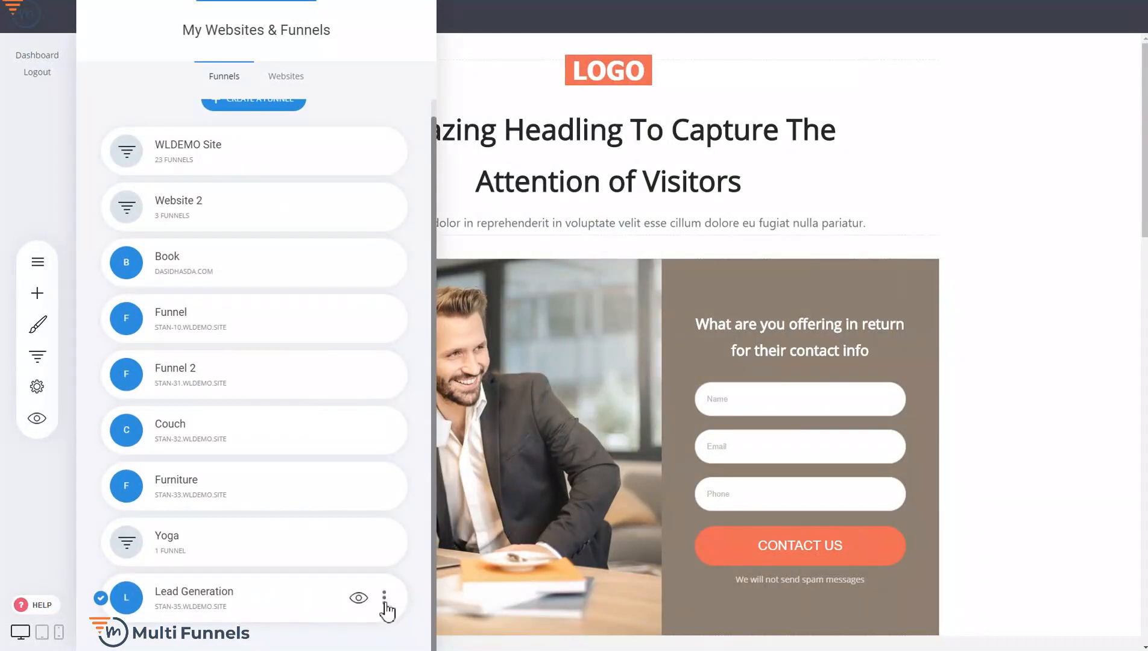
pyautogui.click(384, 598)
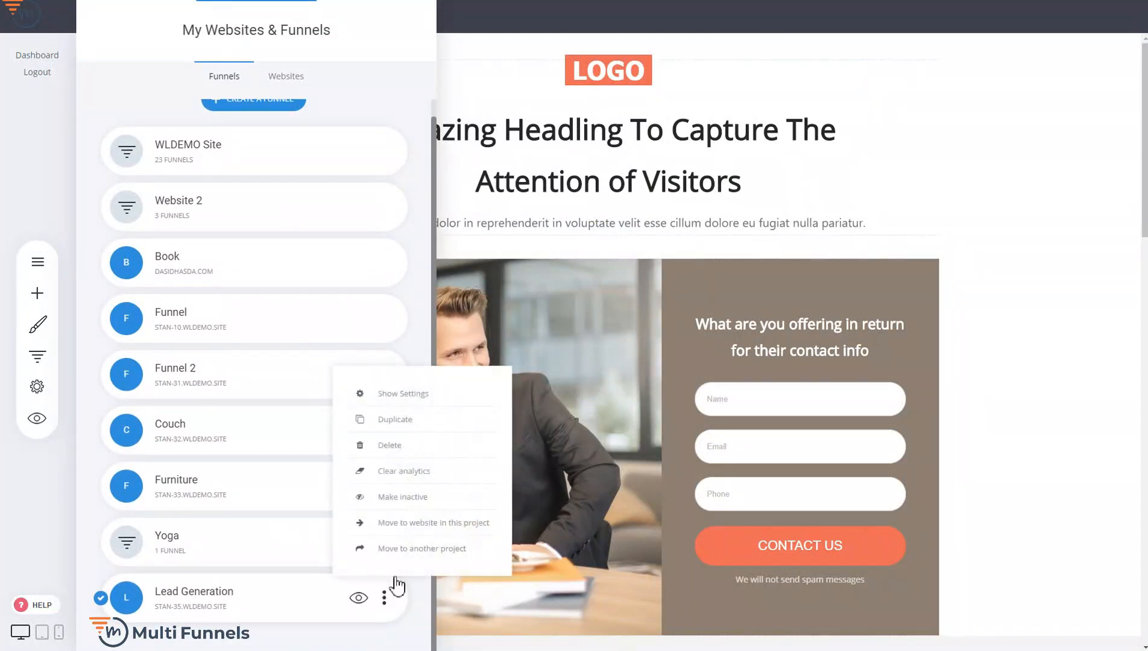
pyautogui.click(416, 527)
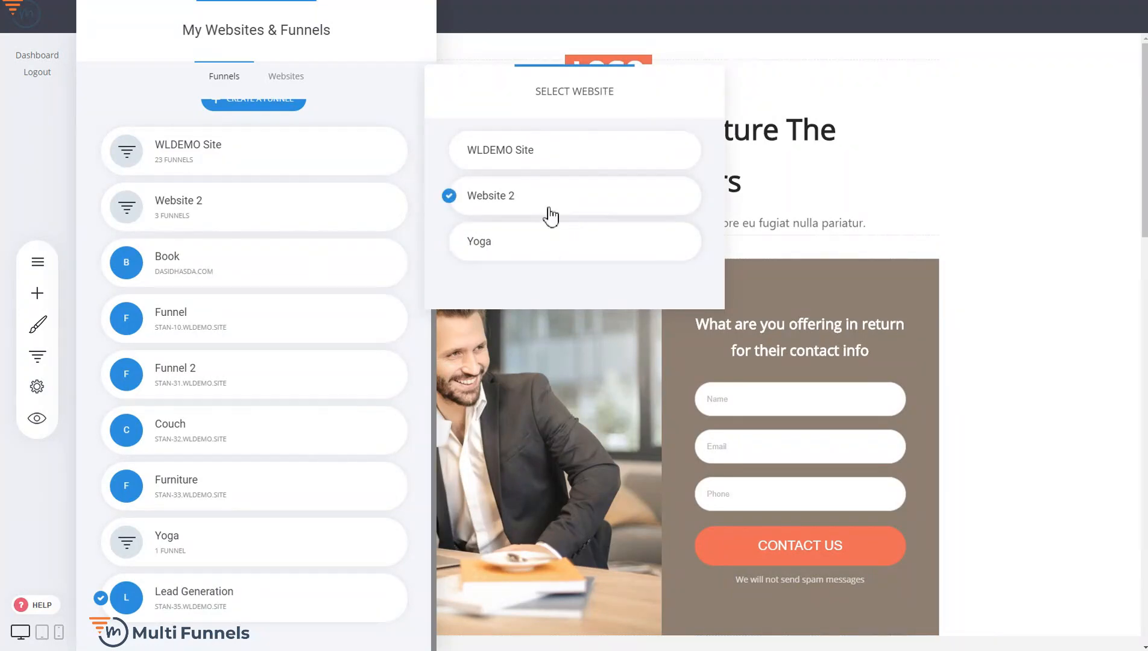
pyautogui.click(575, 208)
pyautogui.click(643, 318)
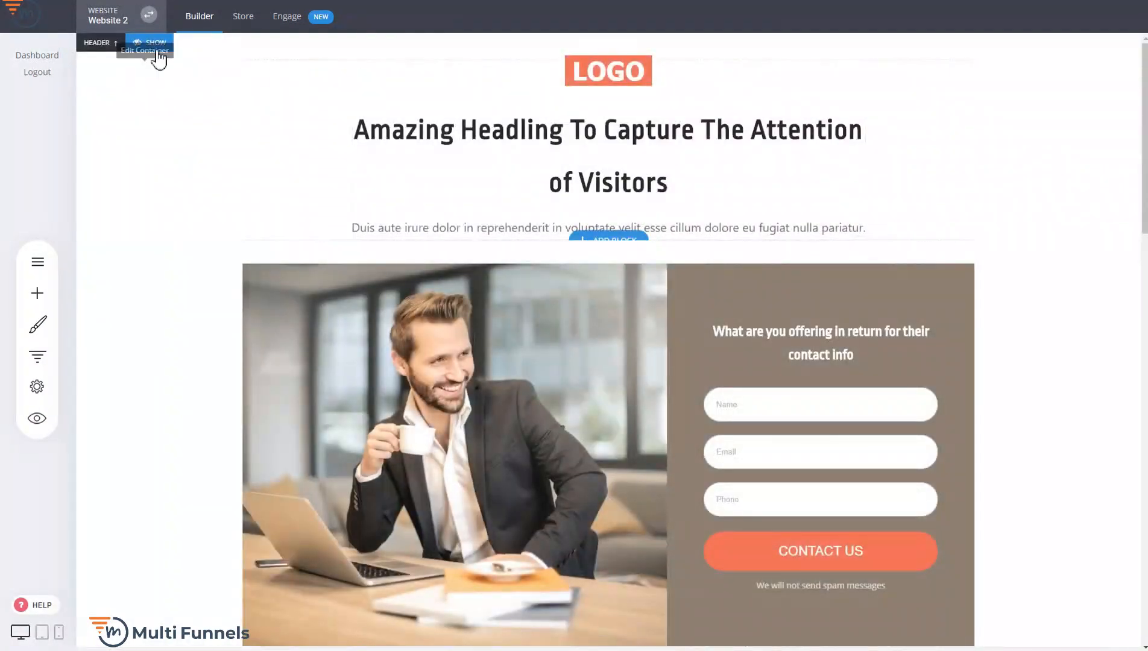
# Show the website header on the funnel's landing page and hide it again
pyautogui.click(155, 42)
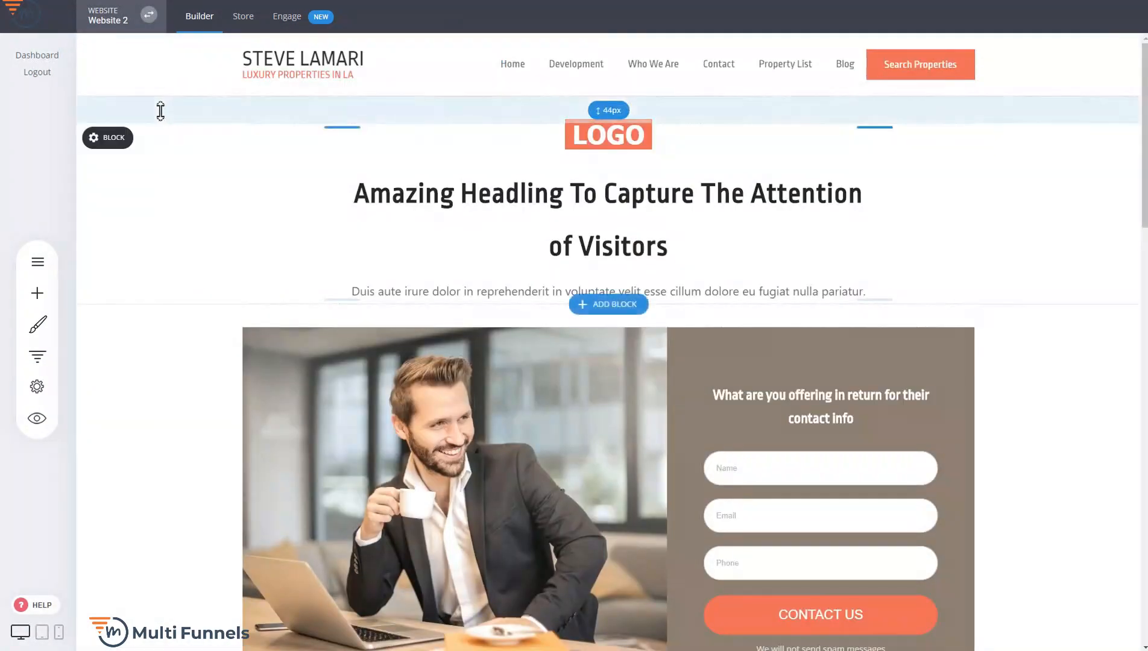
pyautogui.click(153, 107)
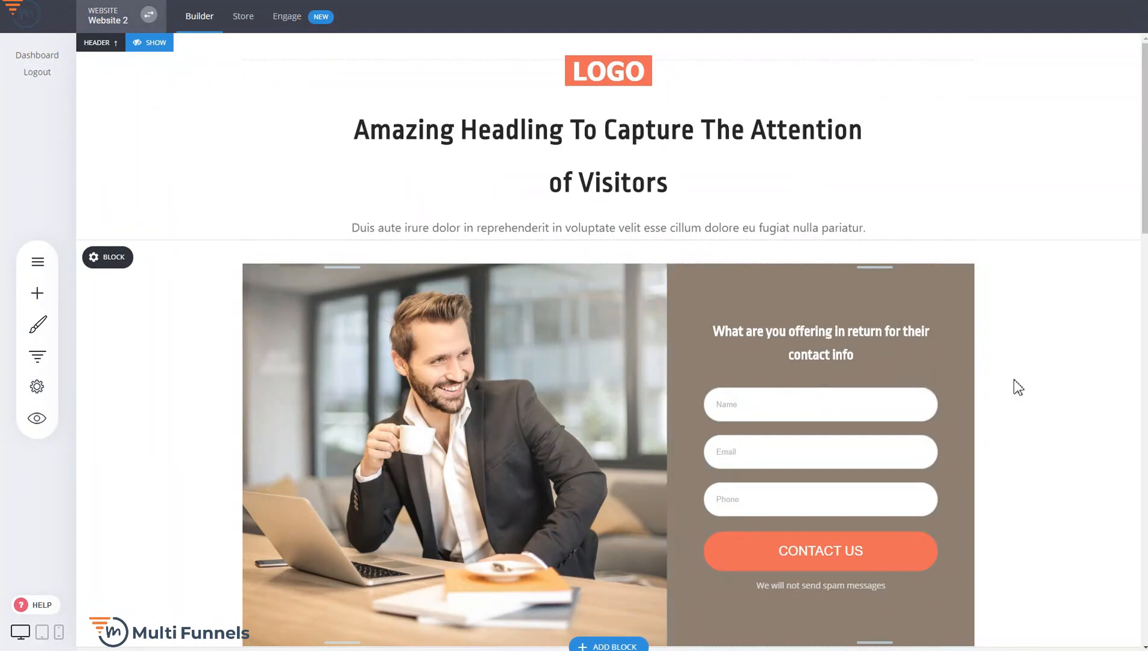
# Review the Lead Generation funnel's Landing and Thank You steps and the sections of its landing page
pyautogui.click(37, 356)
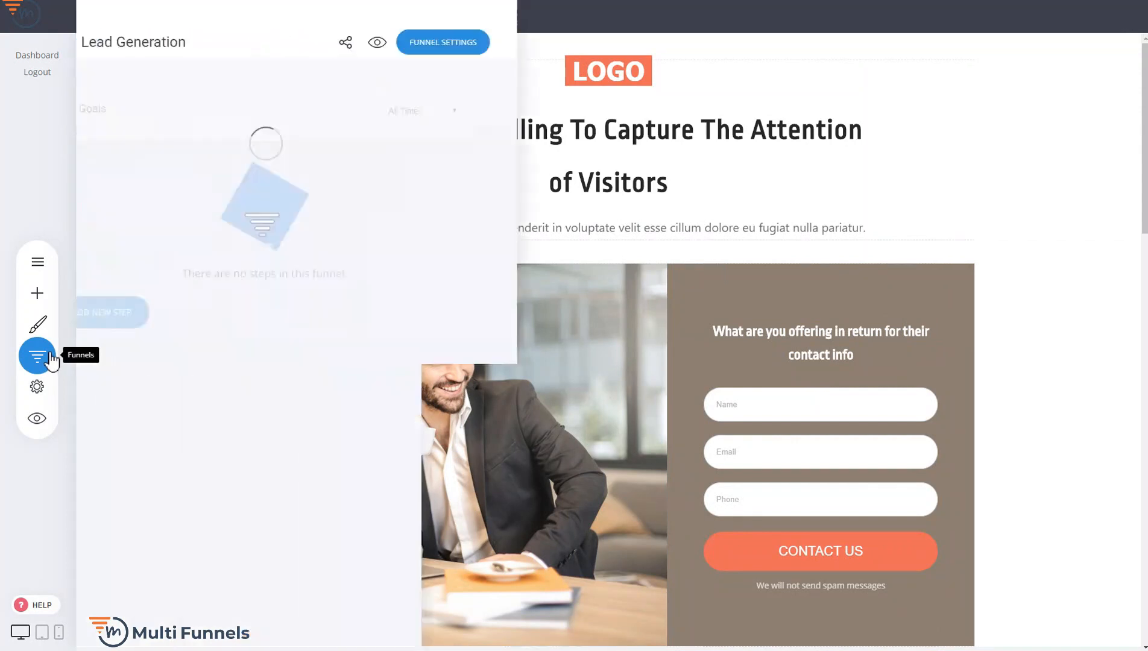
pyautogui.moveTo(404, 192)
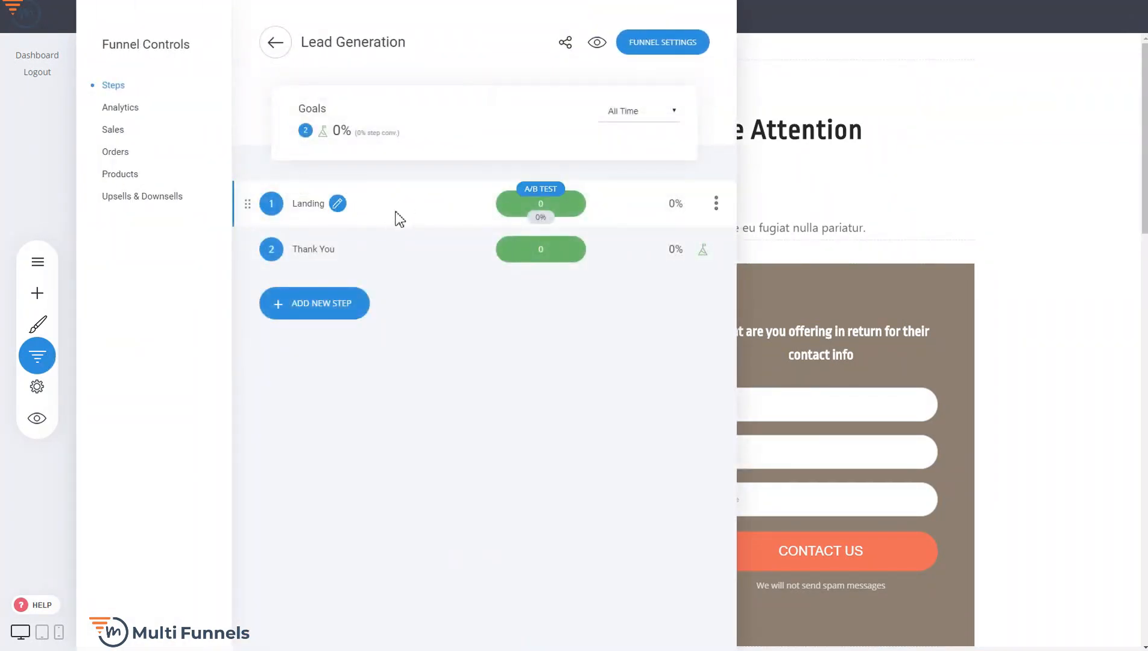
pyautogui.moveTo(326, 261)
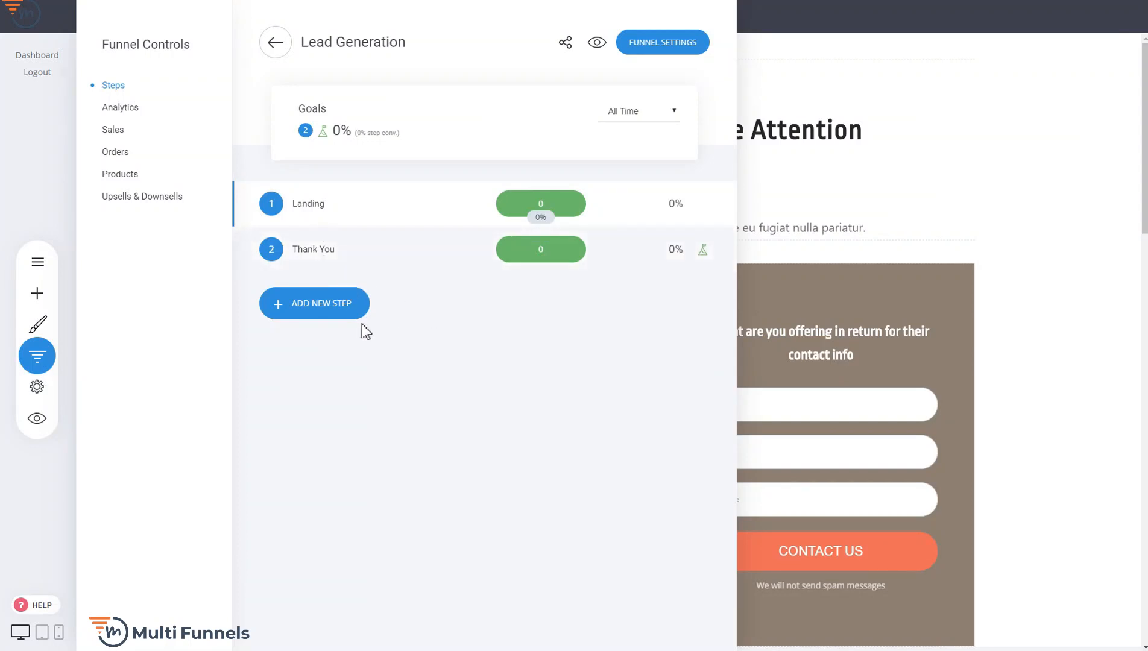
pyautogui.click(850, 318)
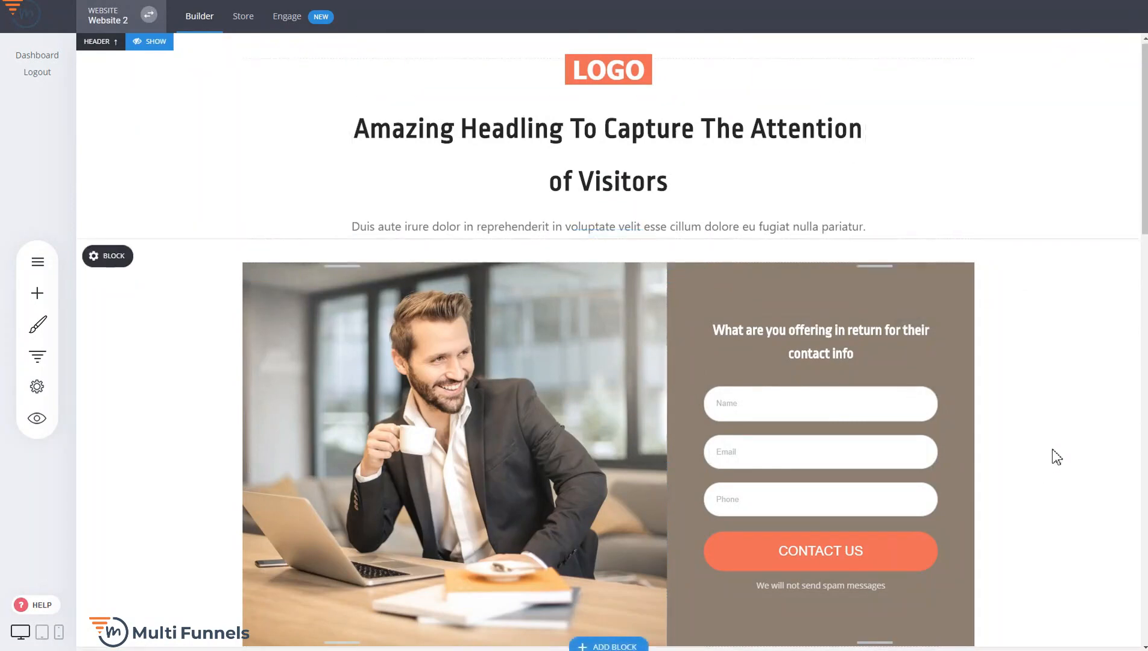
pyautogui.scroll(-5, 1051, 456)
pyautogui.scroll(-3, 1012, 324)
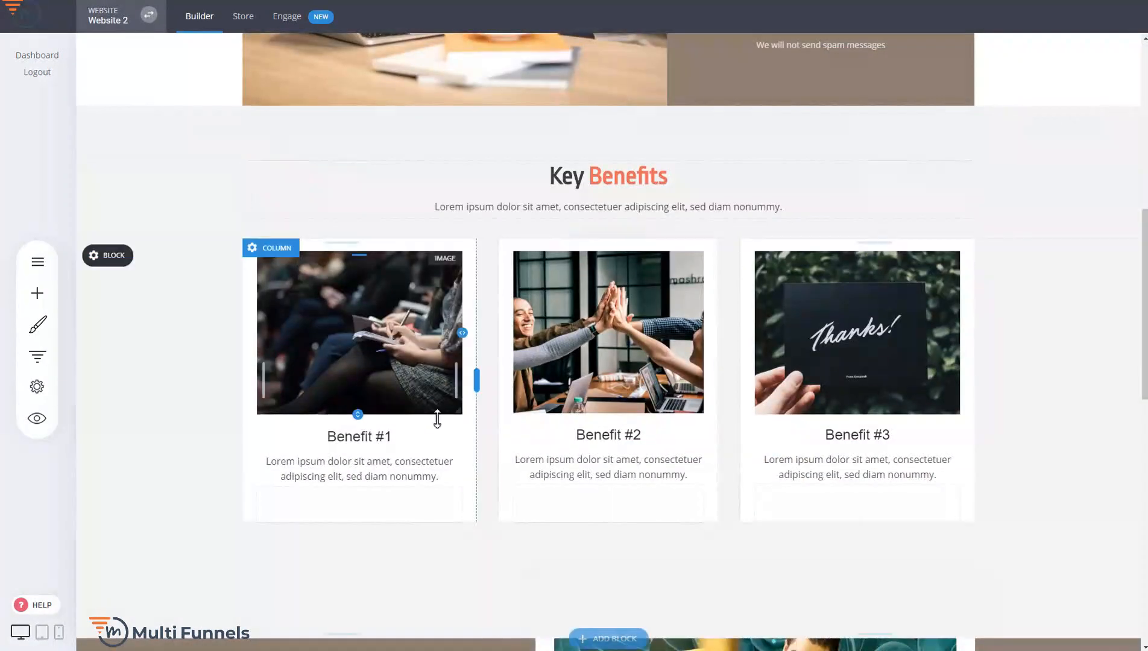
pyautogui.scroll(-3, 1020, 239)
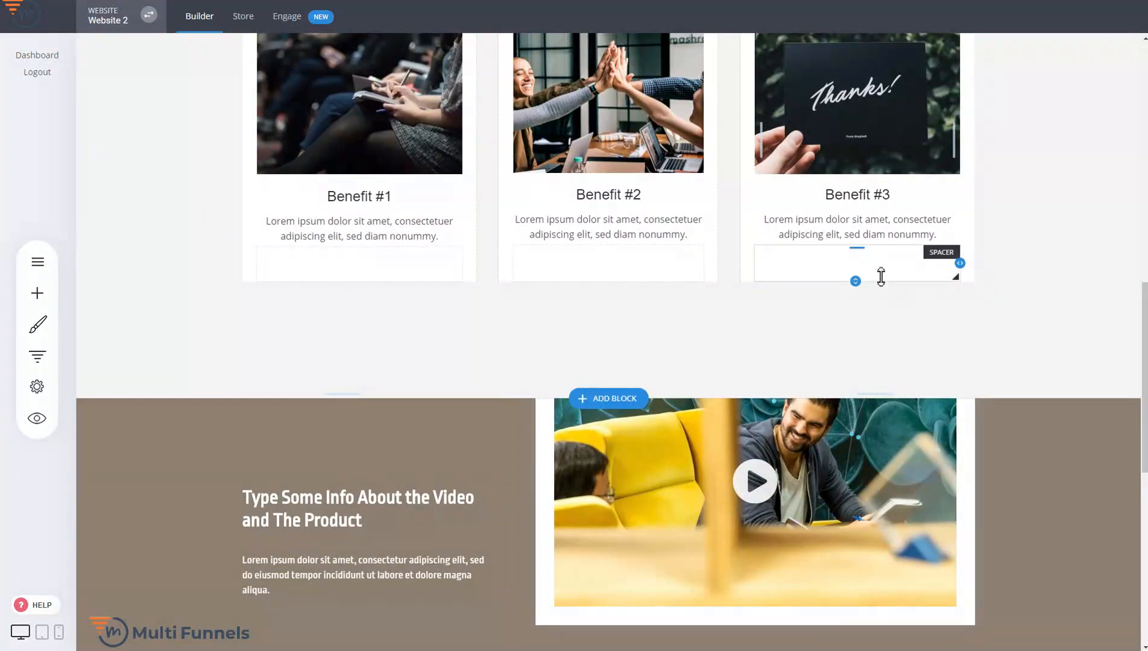
# Review the remaining sections of the Lead Generation landing page and open the funnel's Thank You step
pyautogui.scroll(-7, 987, 379)
pyautogui.scroll(-1, 1030, 380)
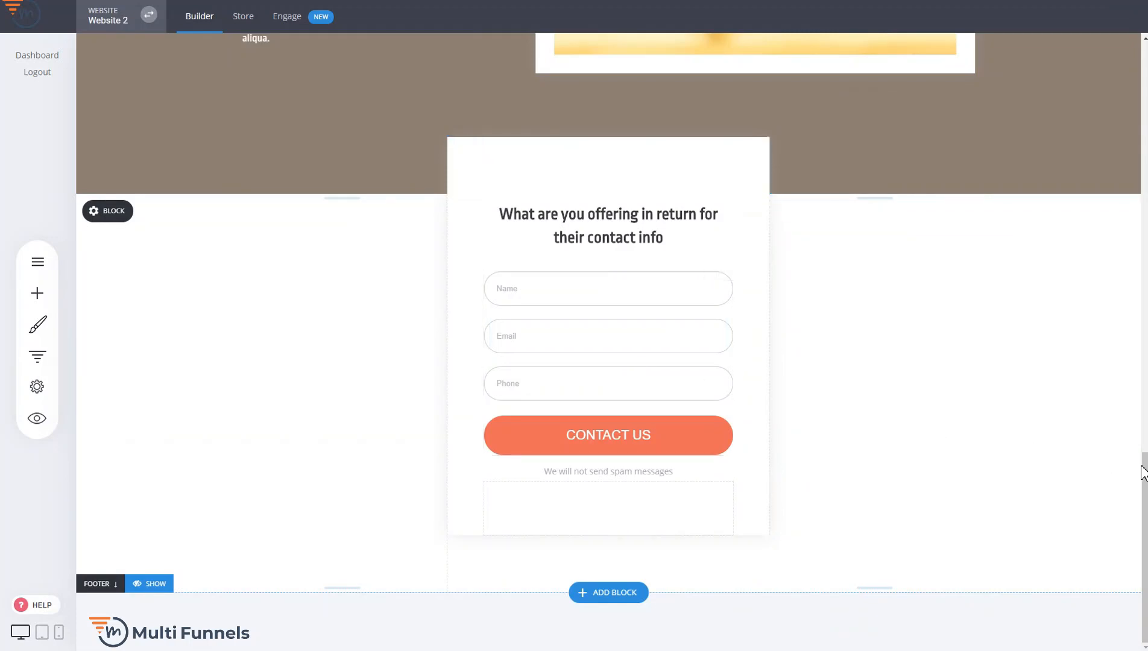
pyautogui.moveTo(1143, 426); pyautogui.dragTo(1127, 78)
pyautogui.scroll(2, 561, 363)
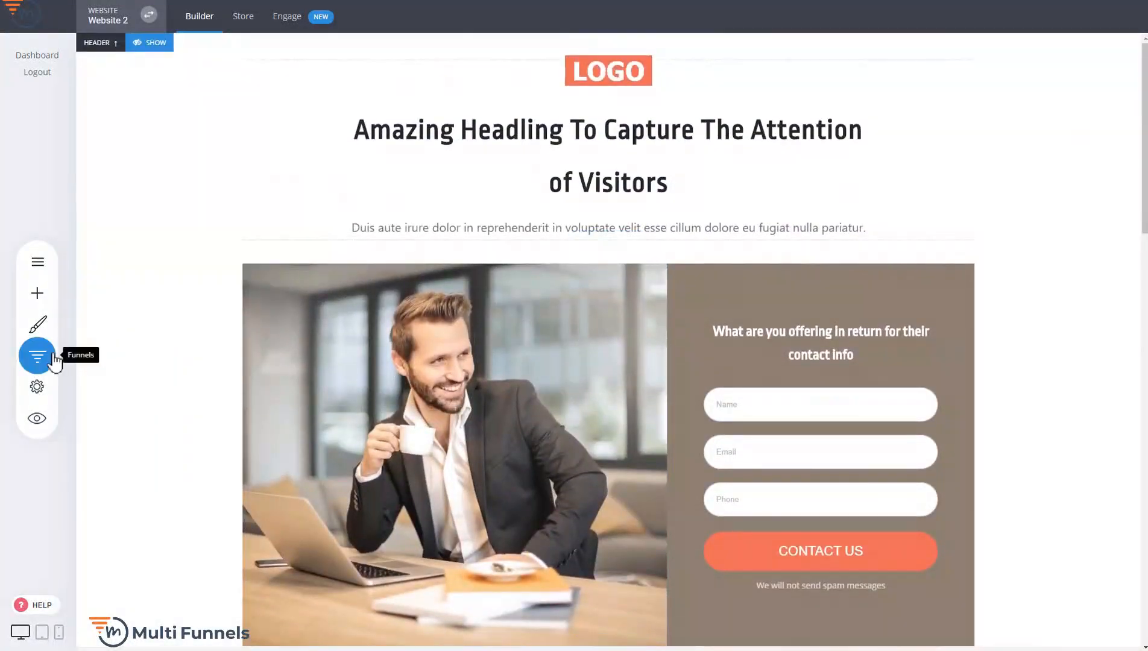
pyautogui.click(36, 356)
pyautogui.click(324, 254)
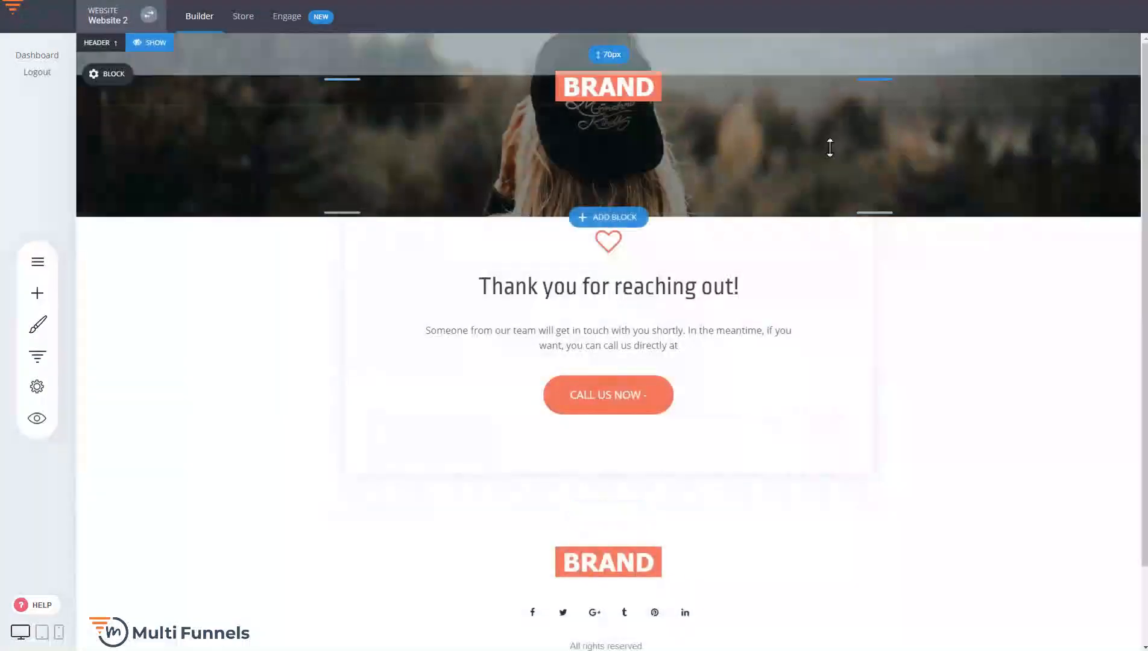
# Preview the Lead Generation funnel, look over its landing page and close the preview
pyautogui.click(35, 357)
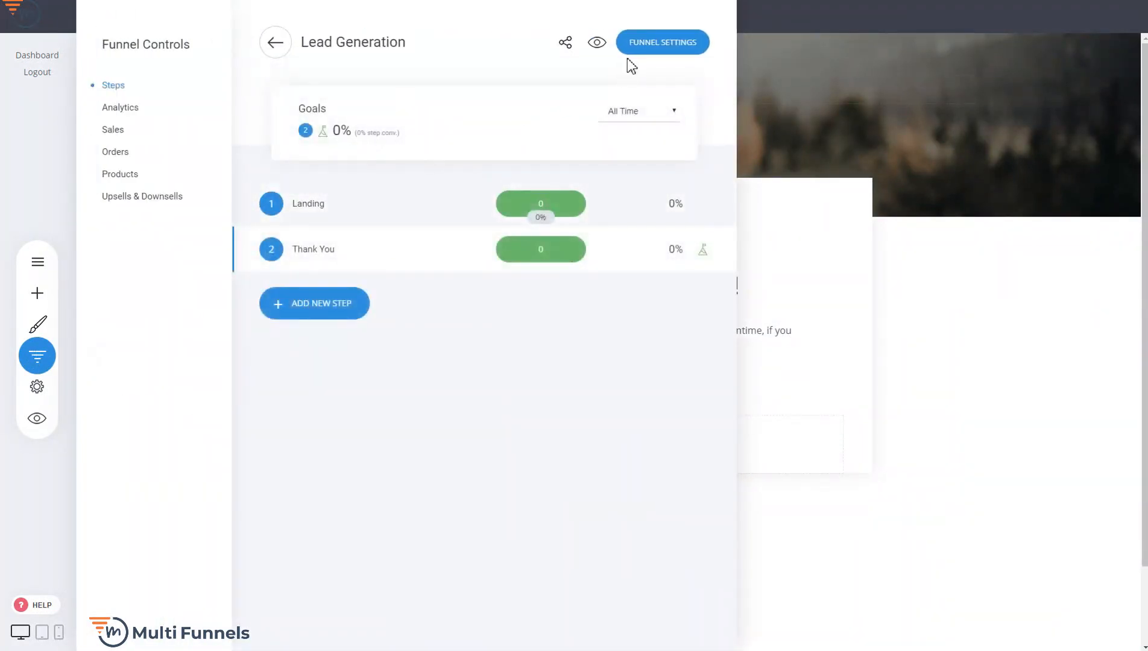
pyautogui.click(600, 46)
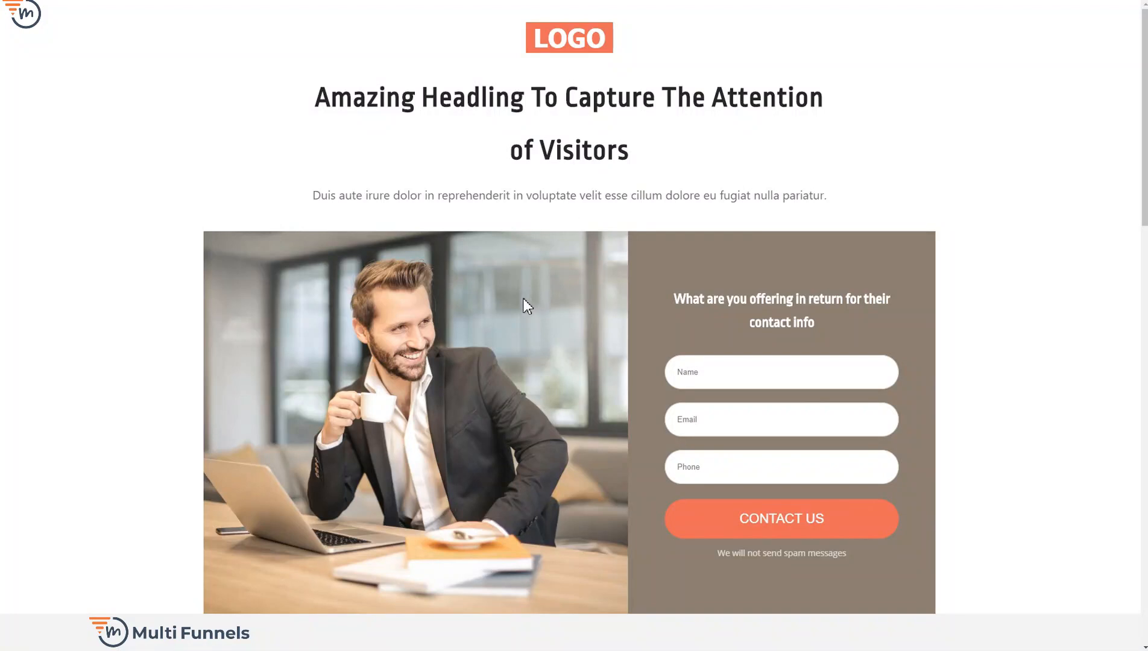
pyautogui.scroll(-2, 522, 298)
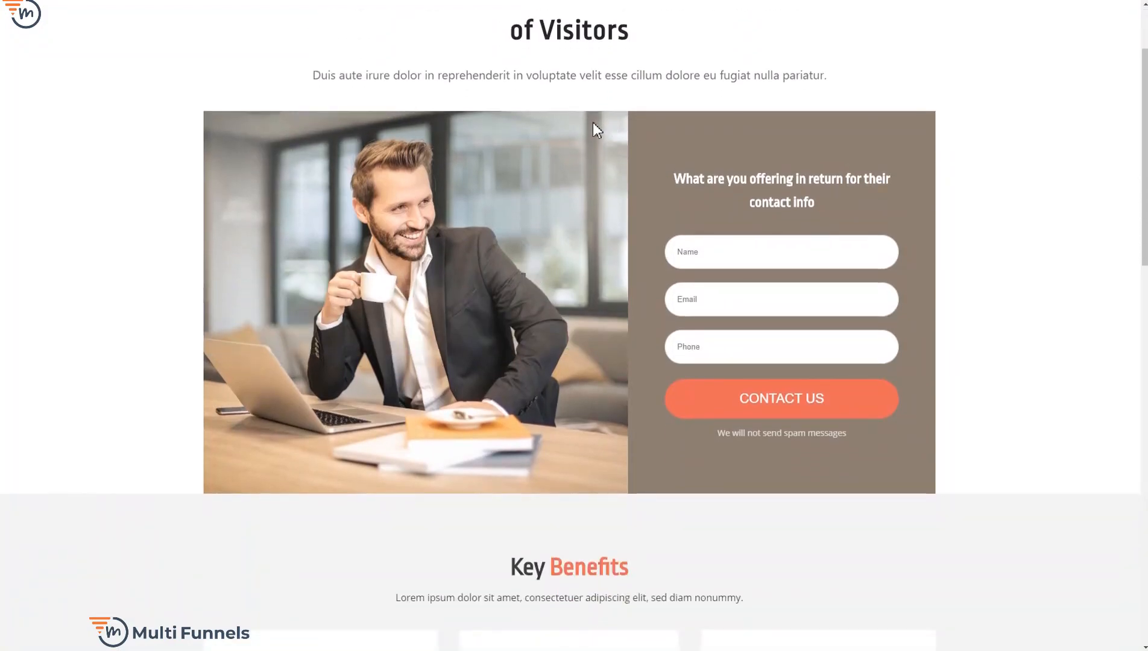
pyautogui.scroll(2, 593, 122)
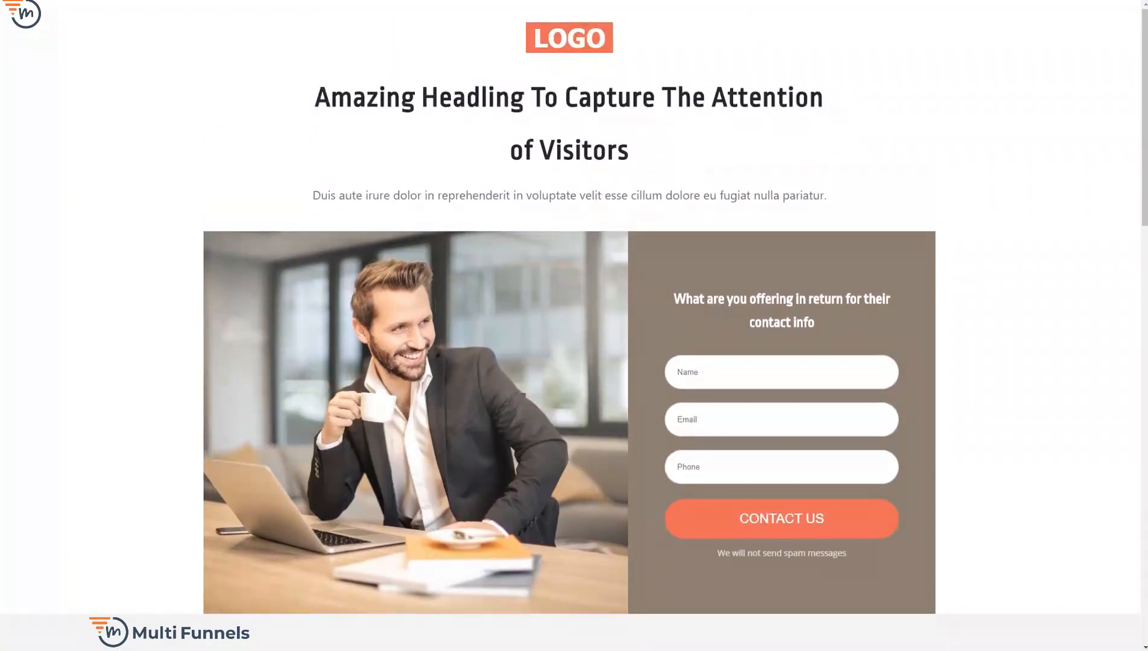
pyautogui.hotkey('ctrl', 'w')
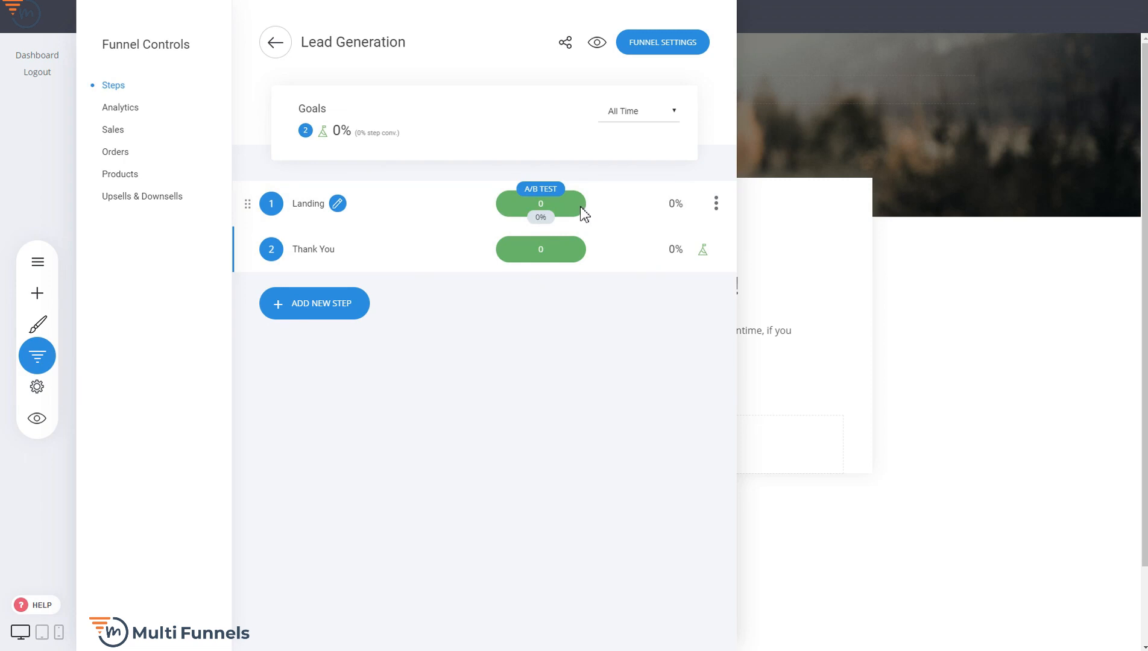
# Add an A/B test to the Landing step by duplicating its page, and open variant A
pyautogui.click(550, 194)
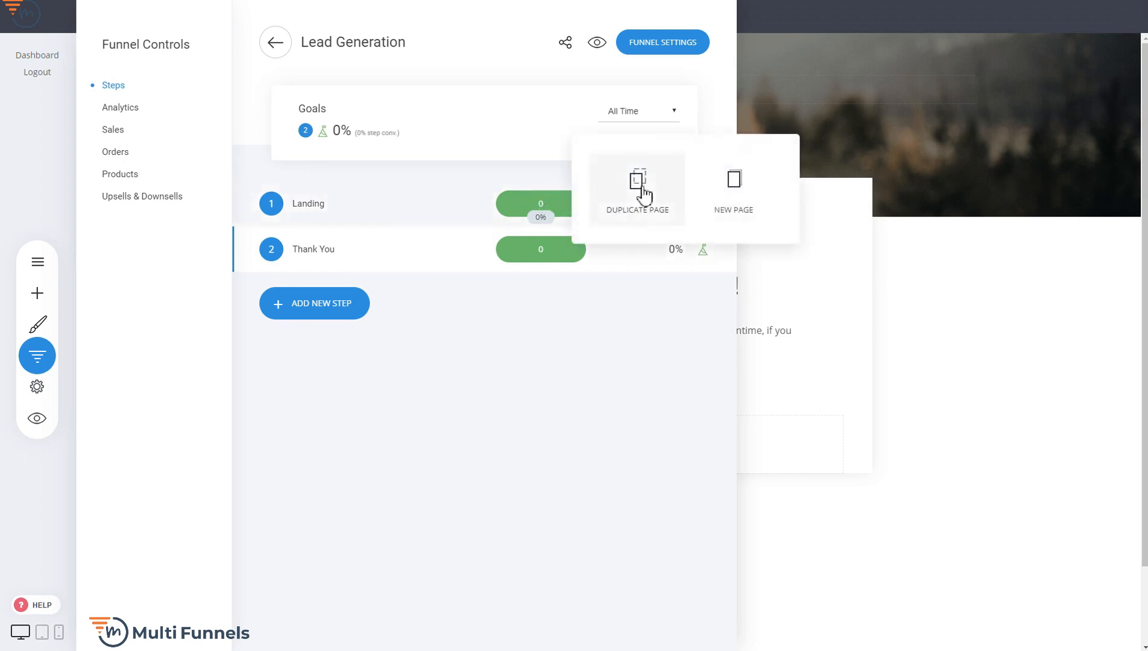
pyautogui.click(642, 188)
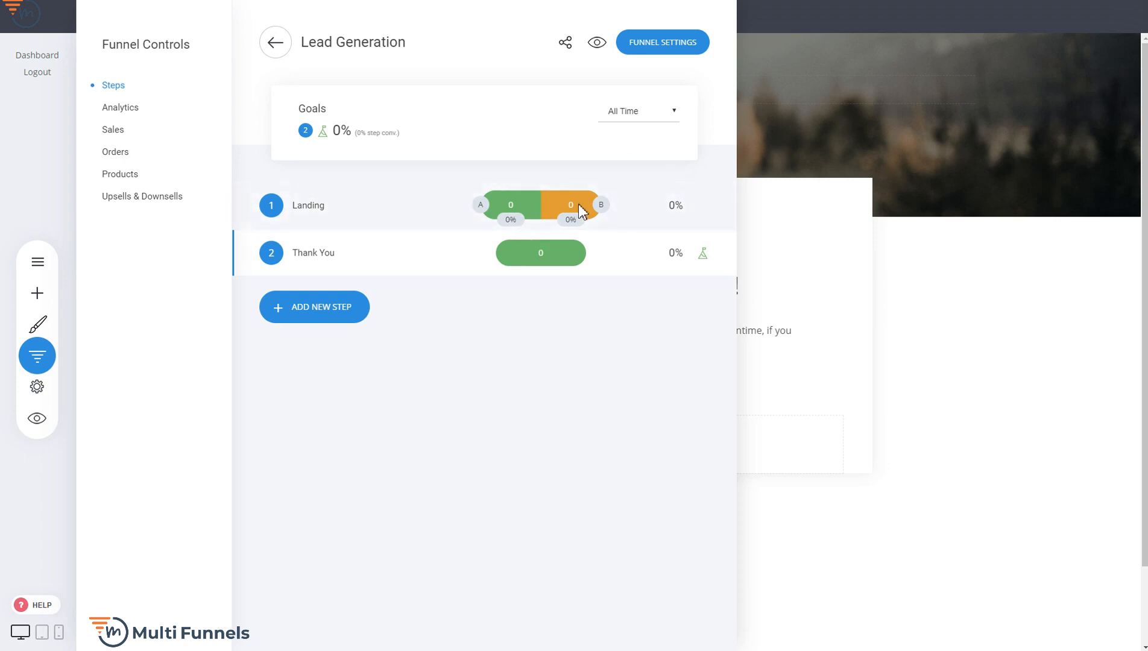
pyautogui.click(486, 213)
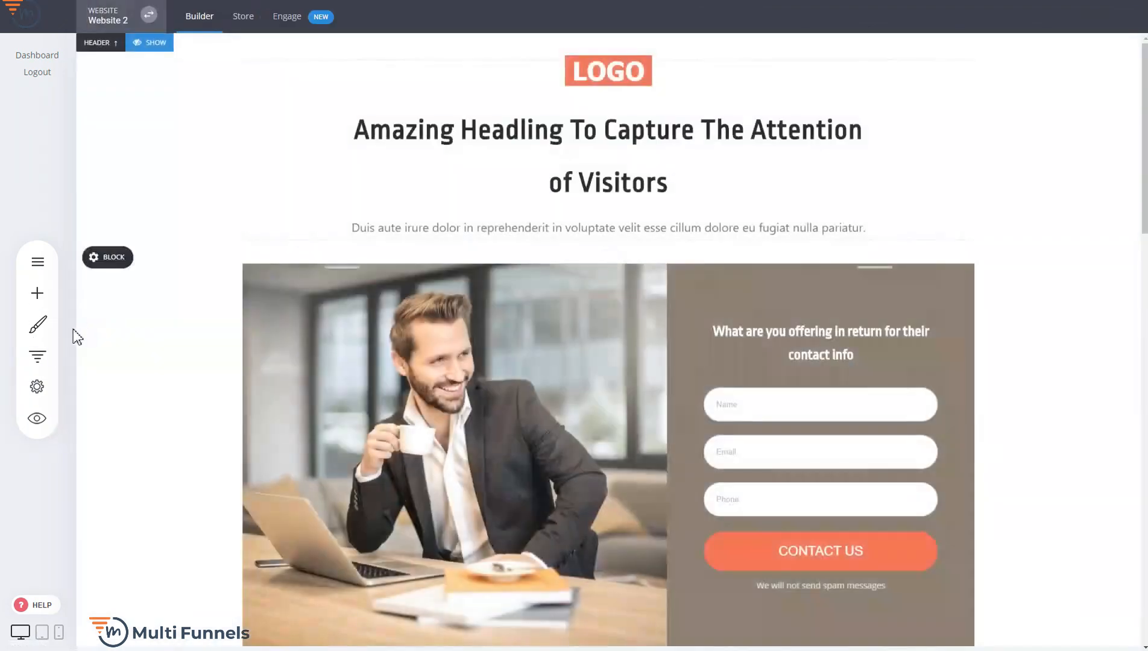
pyautogui.click(51, 359)
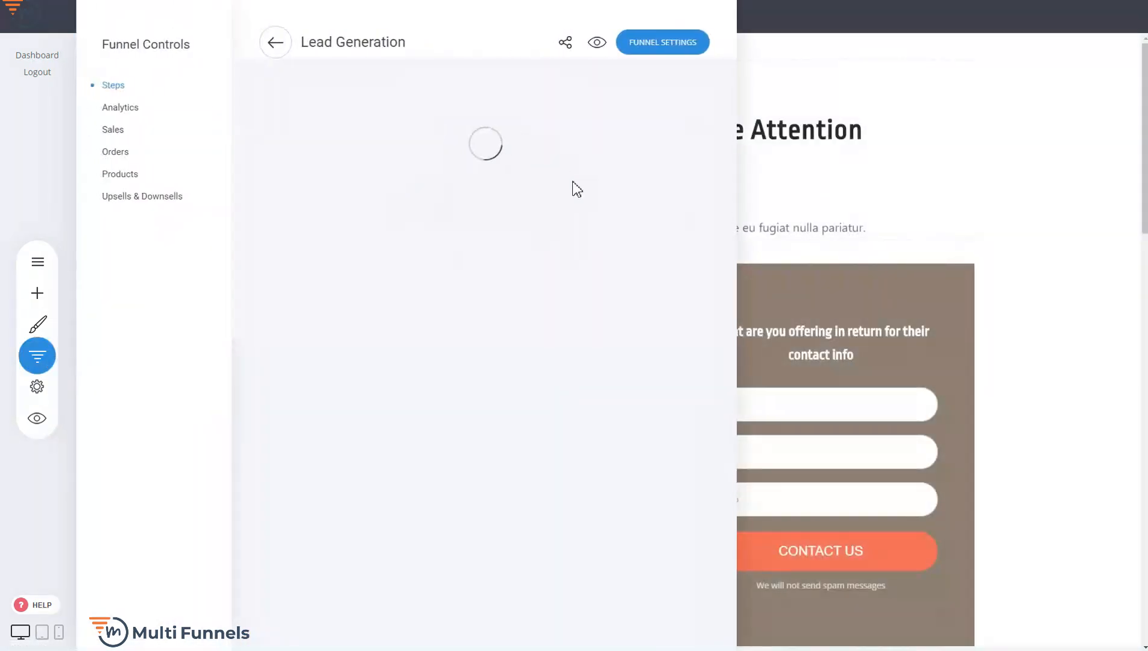
pyautogui.click(814, 181)
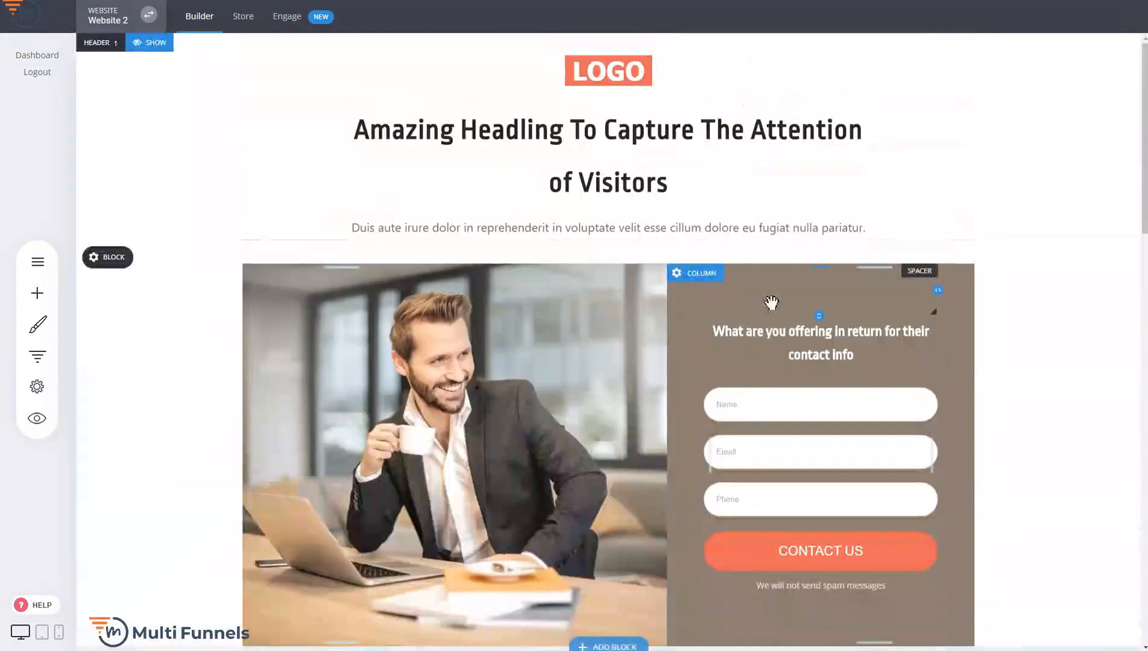
# Check the Lead Generation funnel's visitor analytics and its sales statistics
pyautogui.click(38, 355)
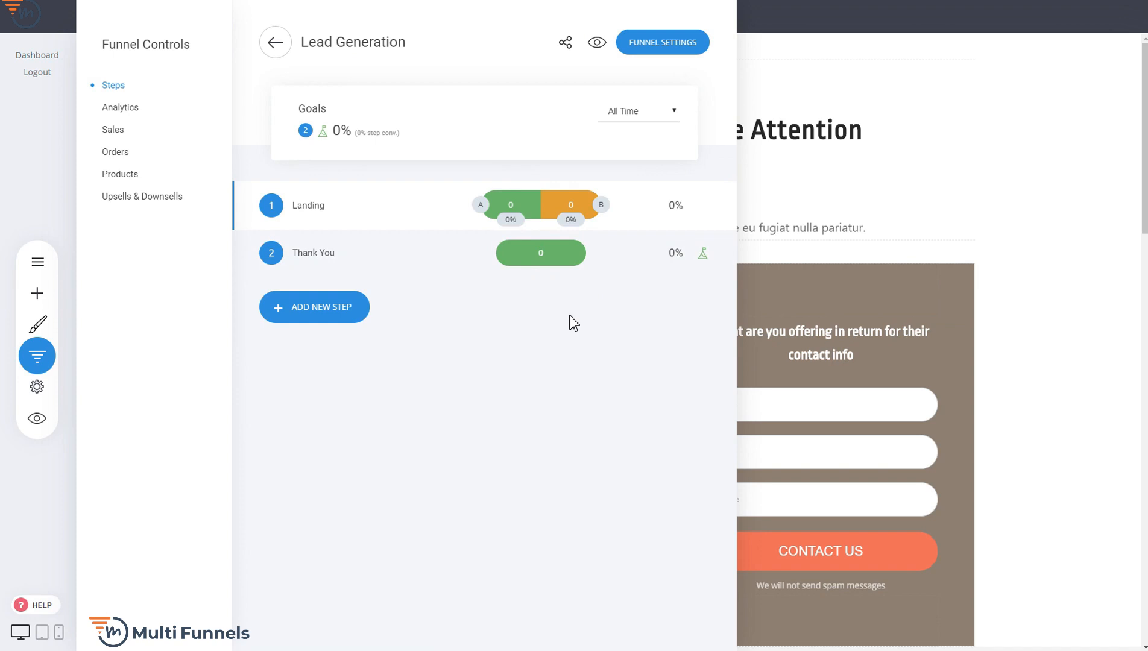
pyautogui.click(116, 107)
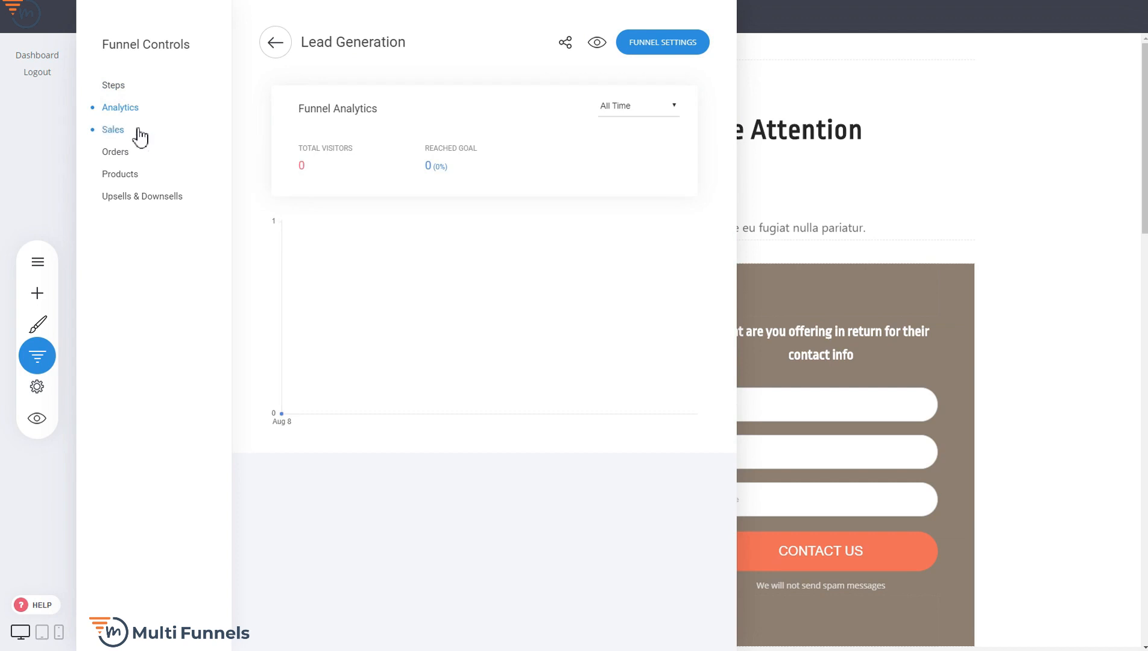
pyautogui.click(120, 138)
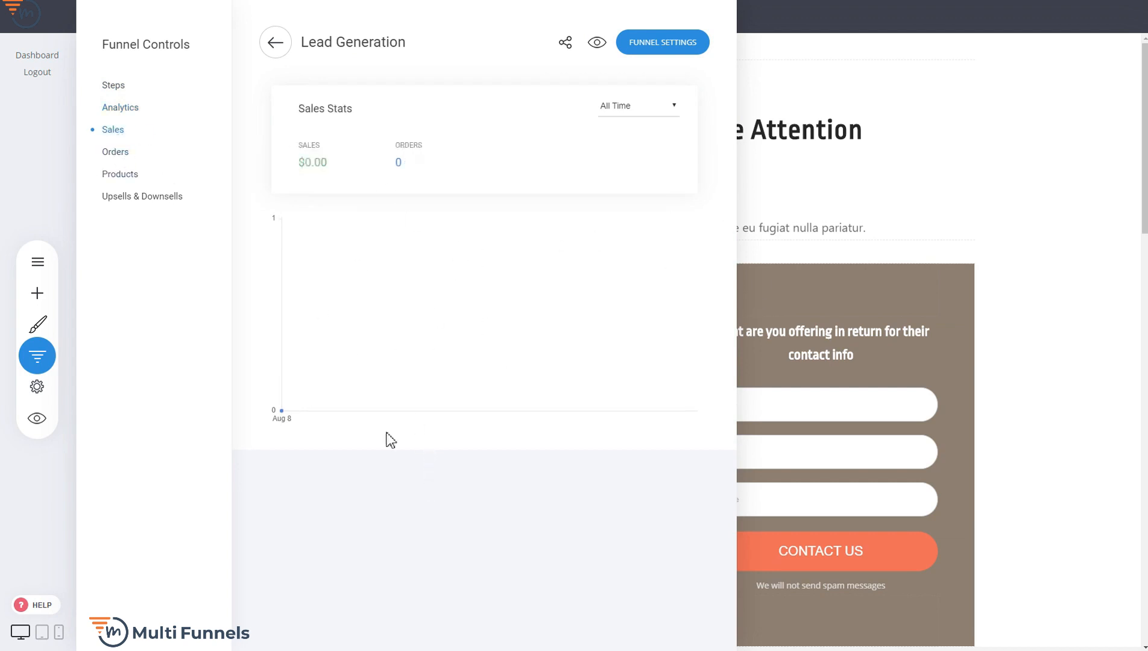
# Create a new funnel from the Furniture template in the Sales / Product category and name it "Sales Funnel"
pyautogui.click(276, 55)
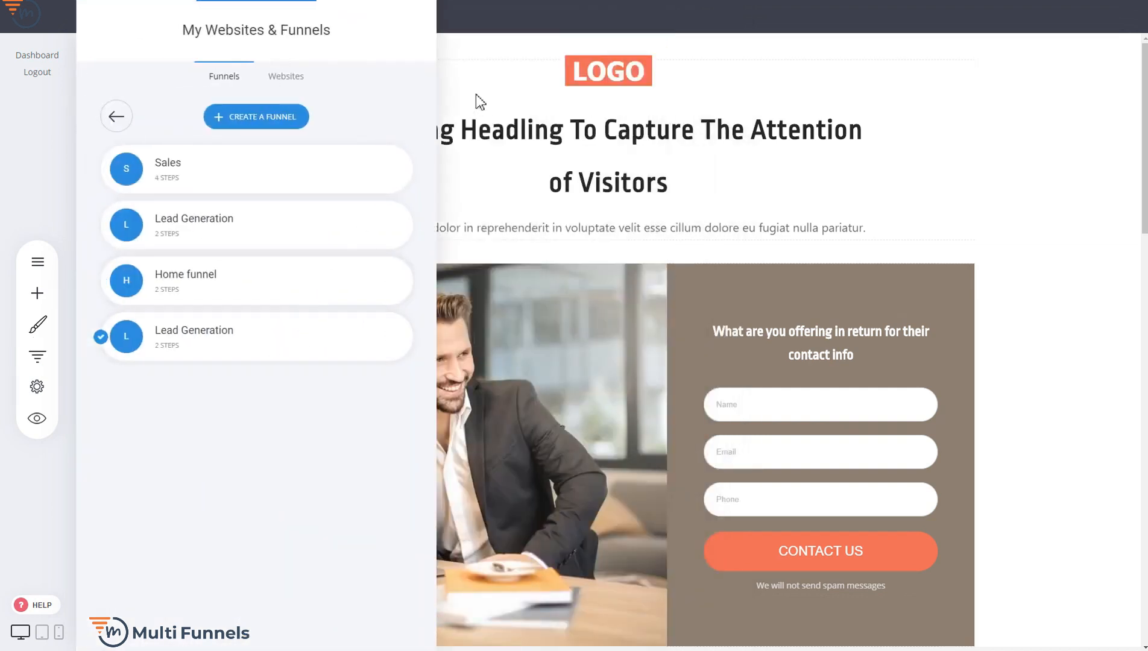
pyautogui.click(269, 118)
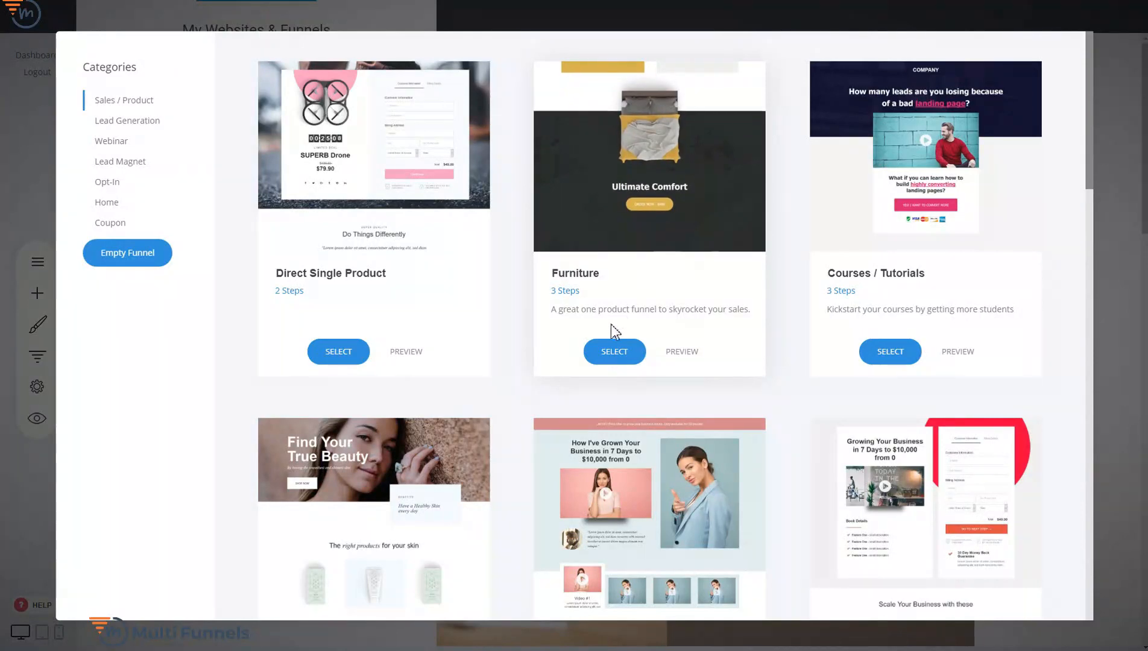
pyautogui.click(615, 352)
pyautogui.click(558, 150)
pyautogui.write('Sa')
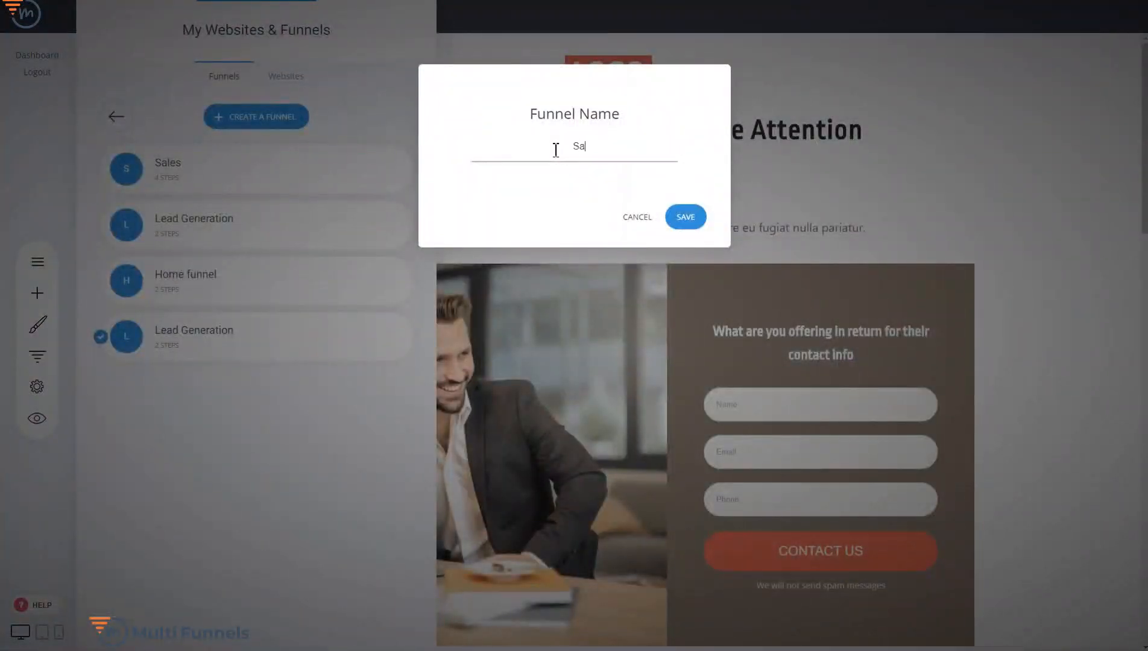
pyautogui.write('les Funnel')
pyautogui.click(686, 218)
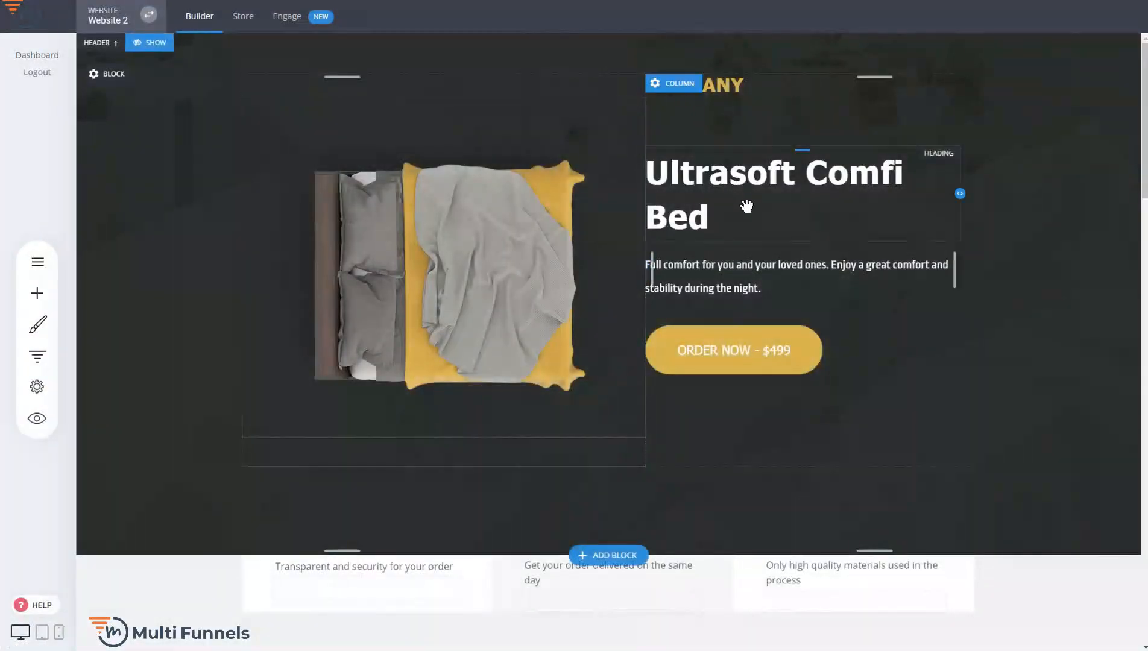
# Examine the sections of the Sales Funnel's landing page from the product heading to the closing order block
pyautogui.scroll(-2, 569, 428)
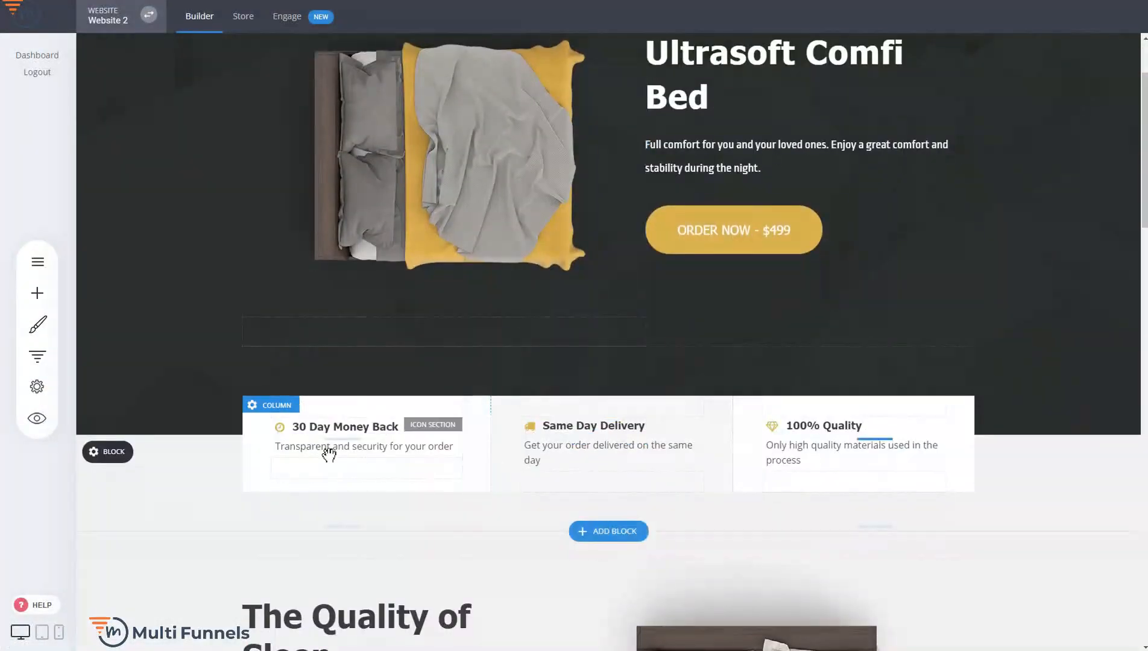
pyautogui.scroll(-6, 700, 361)
pyautogui.scroll(-5, 886, 336)
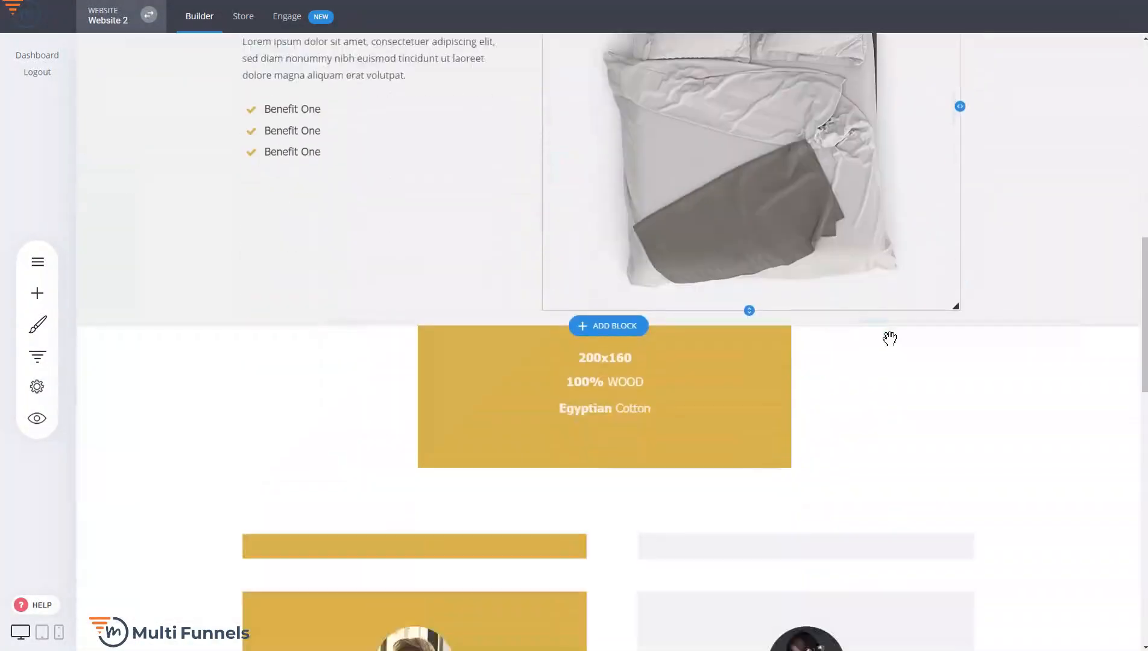
pyautogui.scroll(-4, 890, 341)
pyautogui.scroll(-10, 1041, 367)
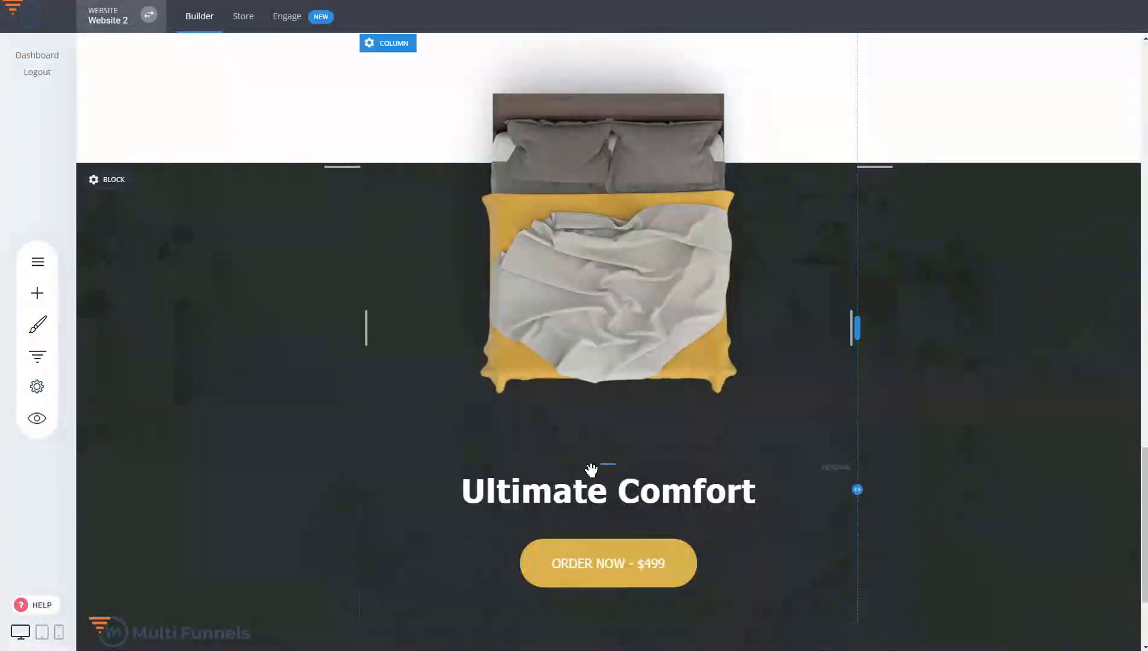
pyautogui.scroll(7, 677, 426)
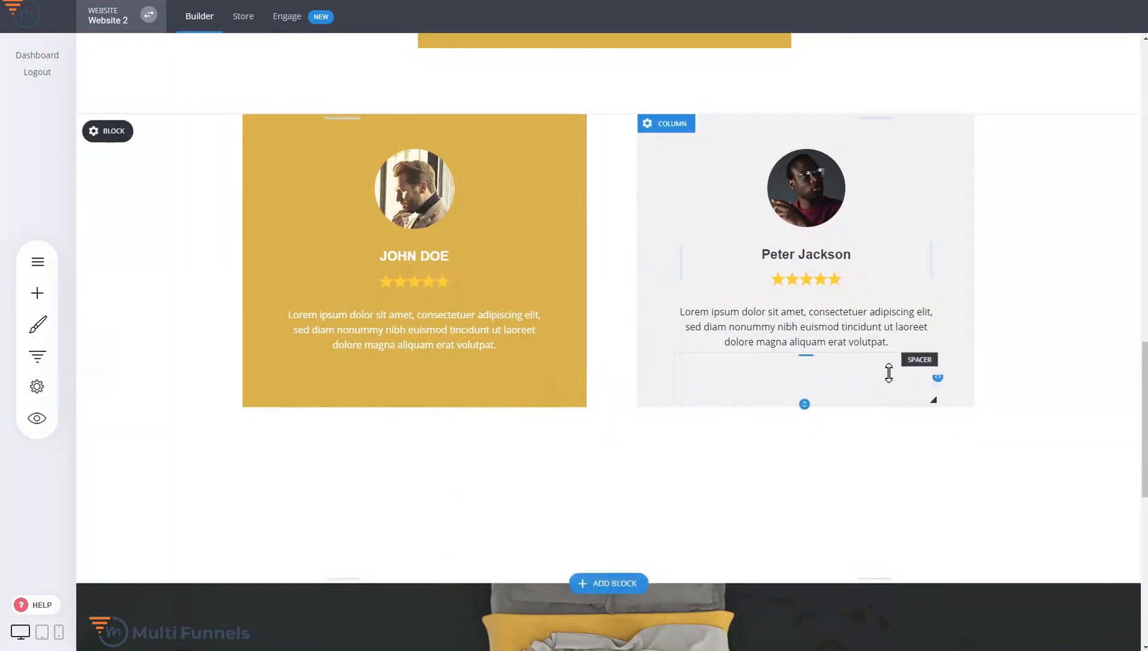
pyautogui.scroll(15, 890, 372)
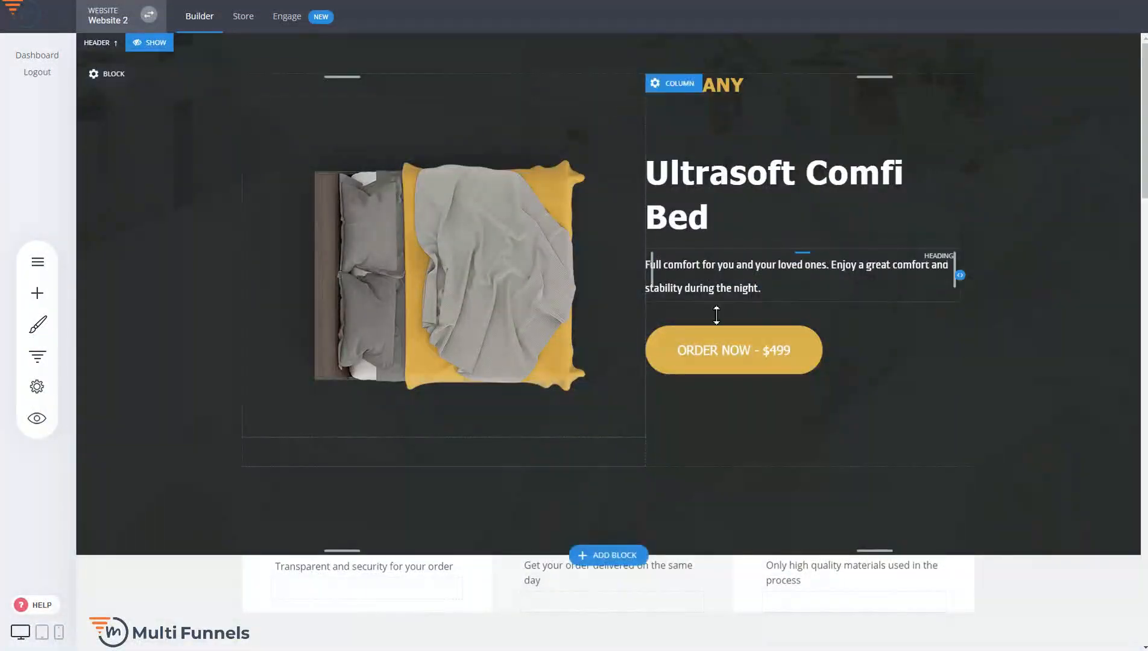
# Review the steps of the Sales Funnel and open its Checkout step
pyautogui.click(38, 356)
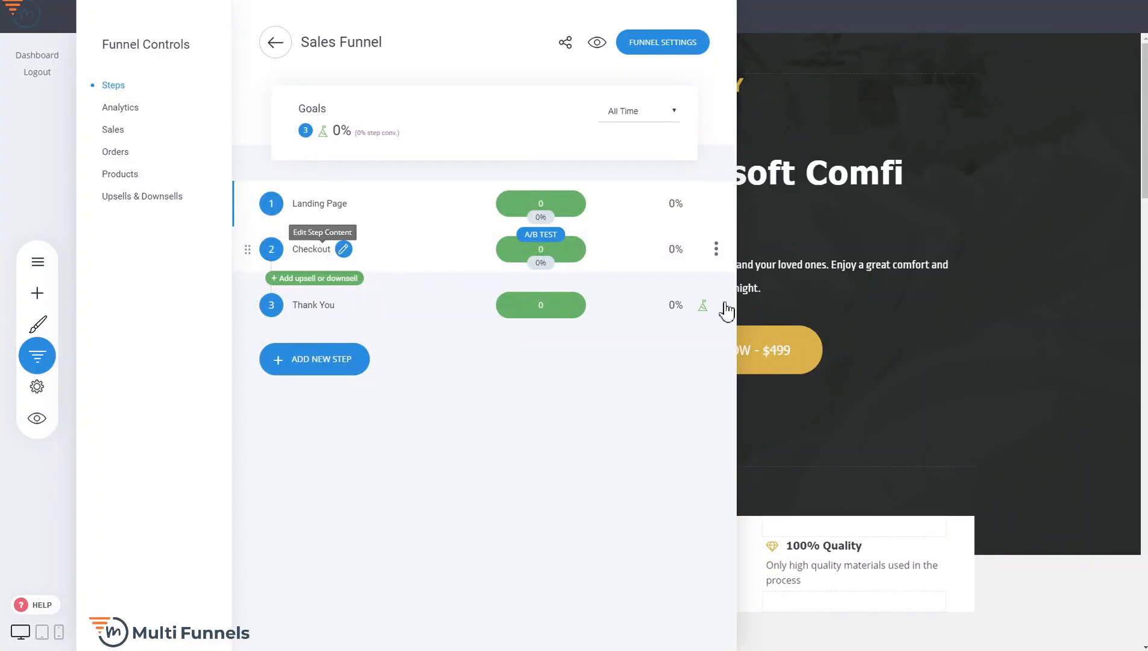
pyautogui.click(761, 299)
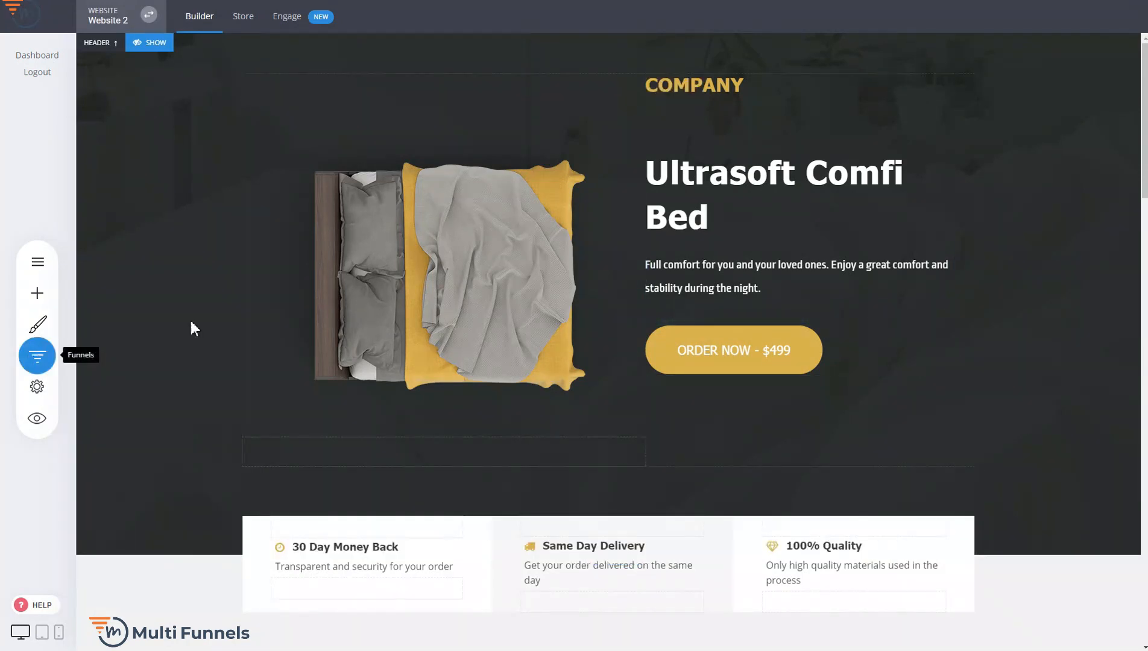
pyautogui.click(38, 356)
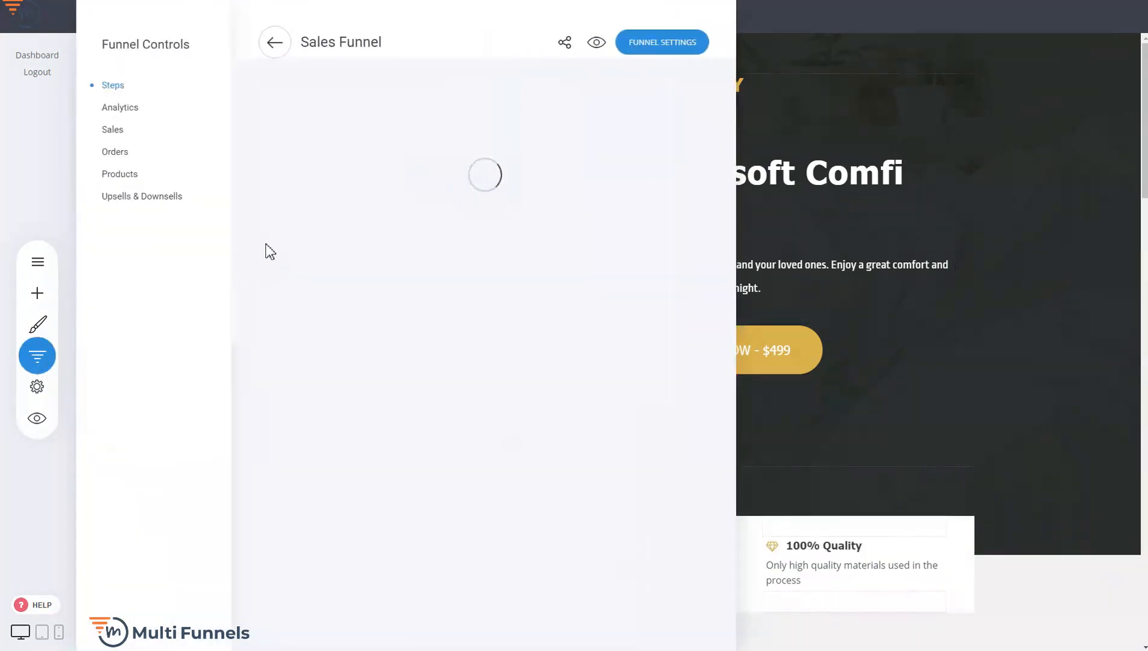
pyautogui.click(312, 260)
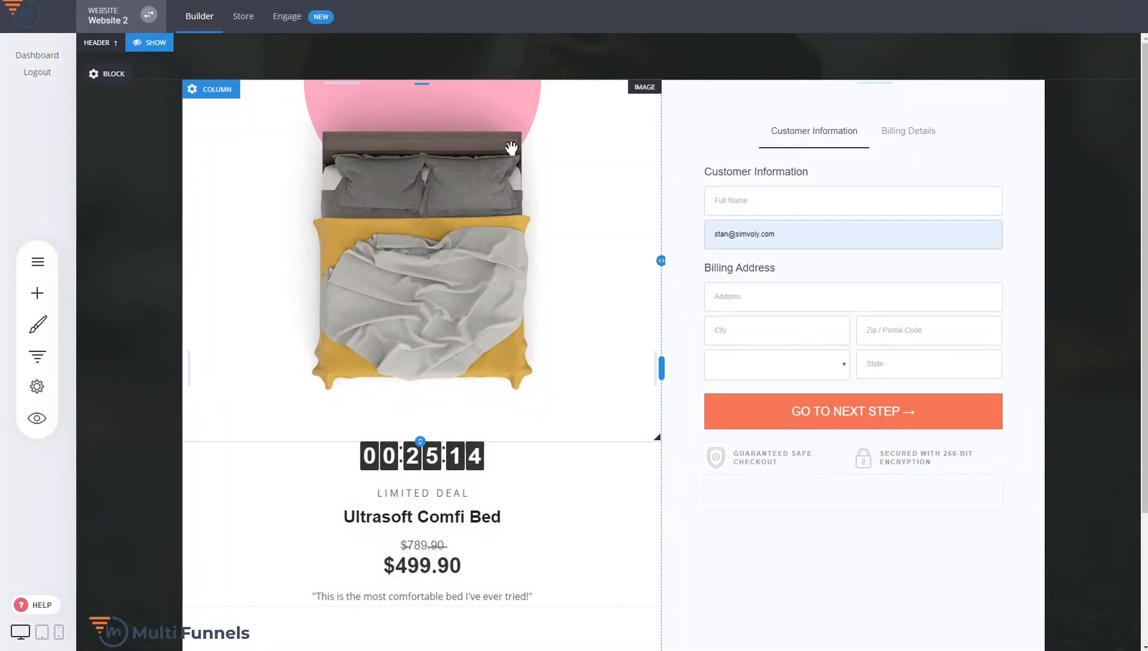
# Check the Sales Funnel's entry in the list of funnels, close the list and reopen the funnel's controls
pyautogui.click(54, 347)
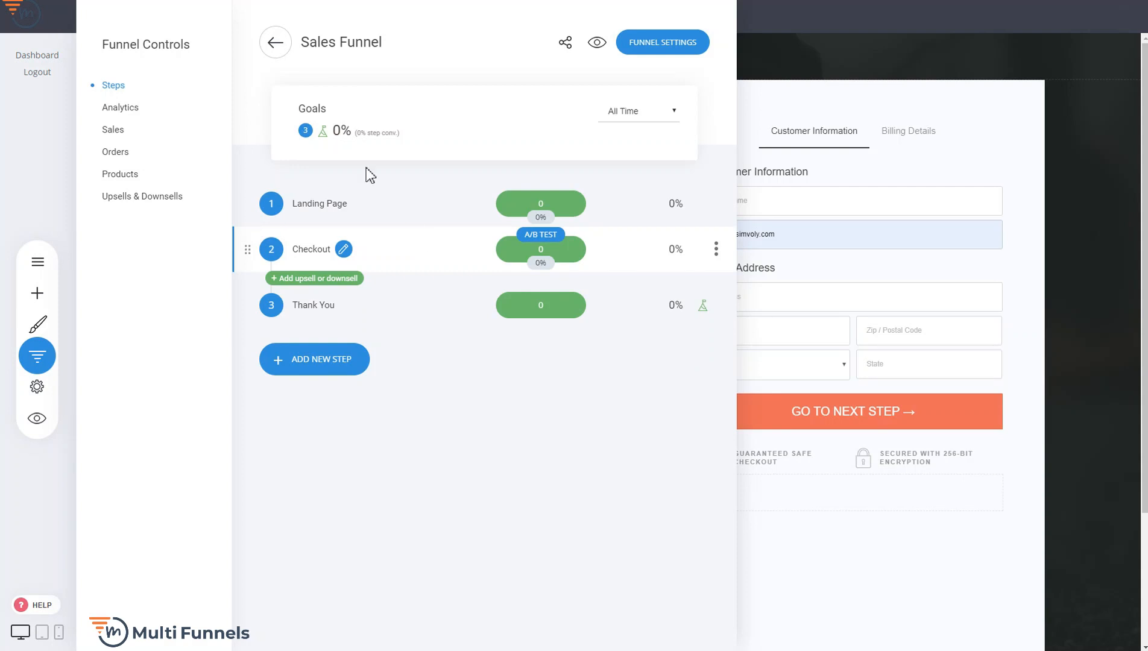
pyautogui.click(280, 49)
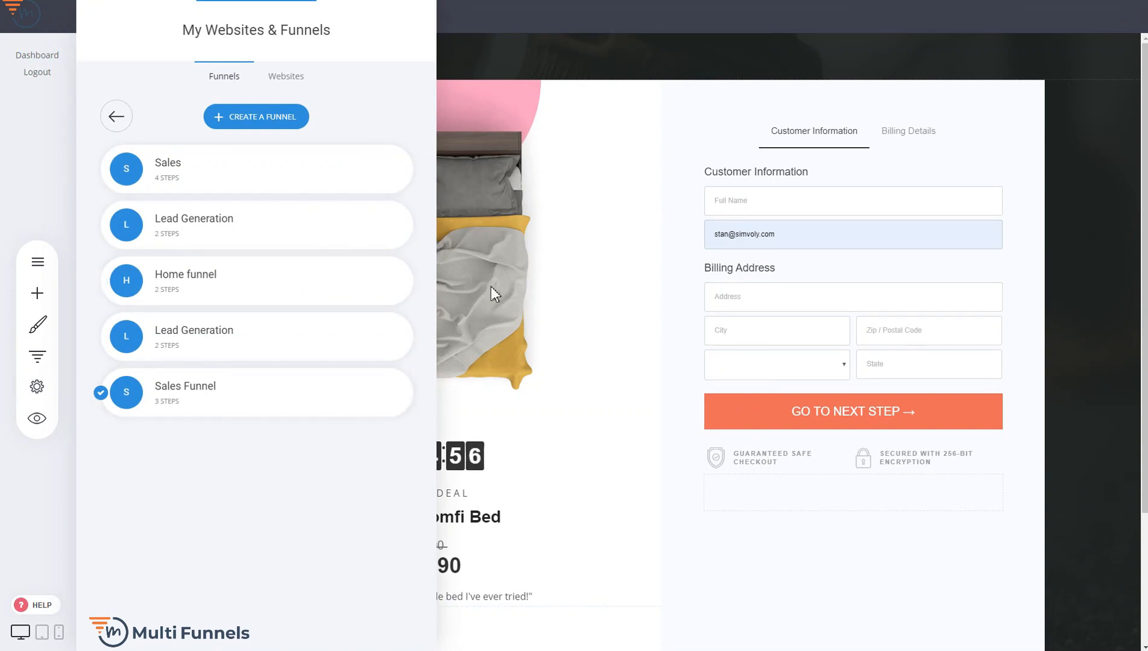
pyautogui.click(642, 252)
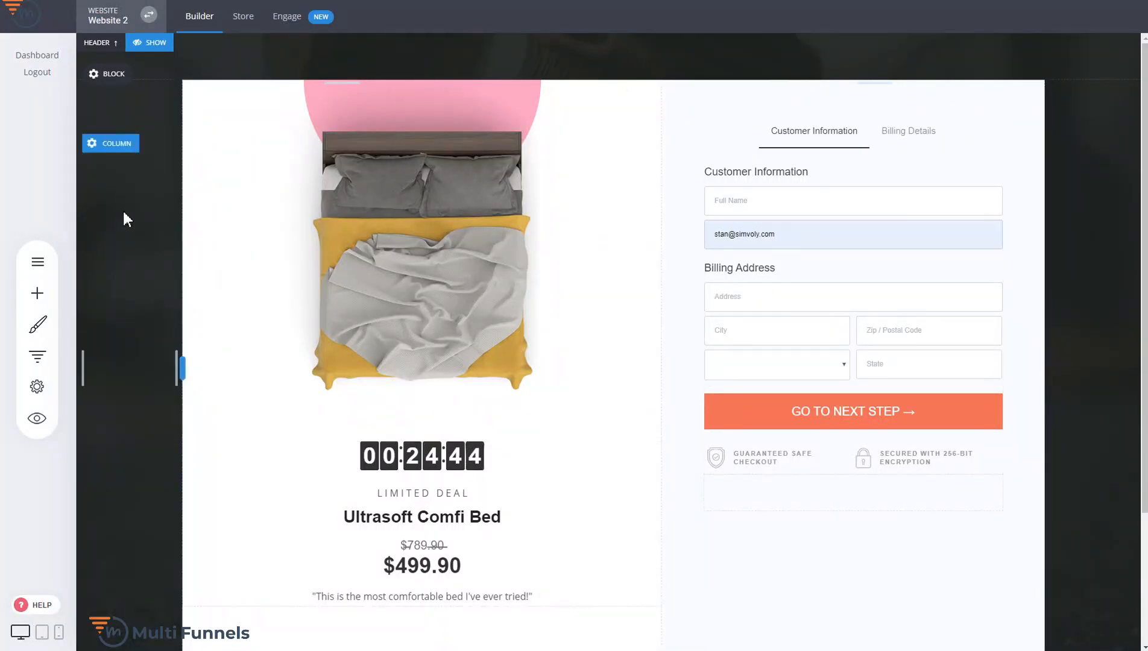
pyautogui.click(37, 357)
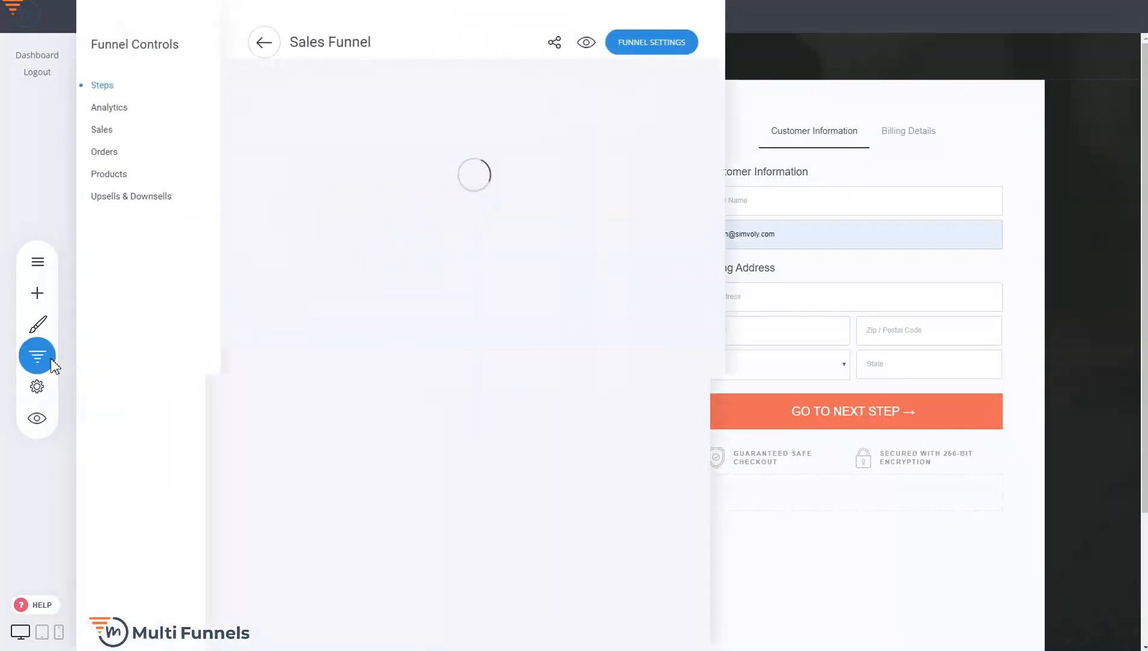